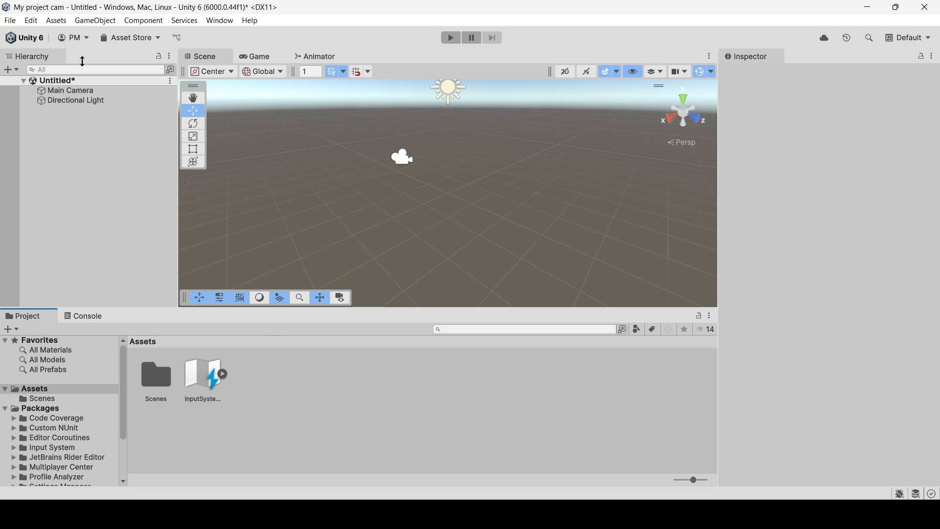
Add a 3D cube to the scene and check the material assigned to it.
click(95, 24)
mouse_move(132, 72)
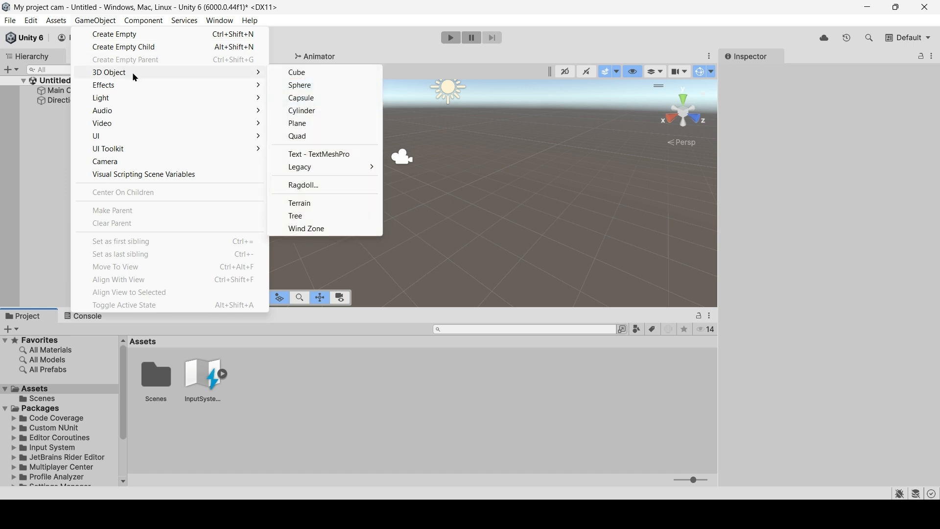
click(298, 72)
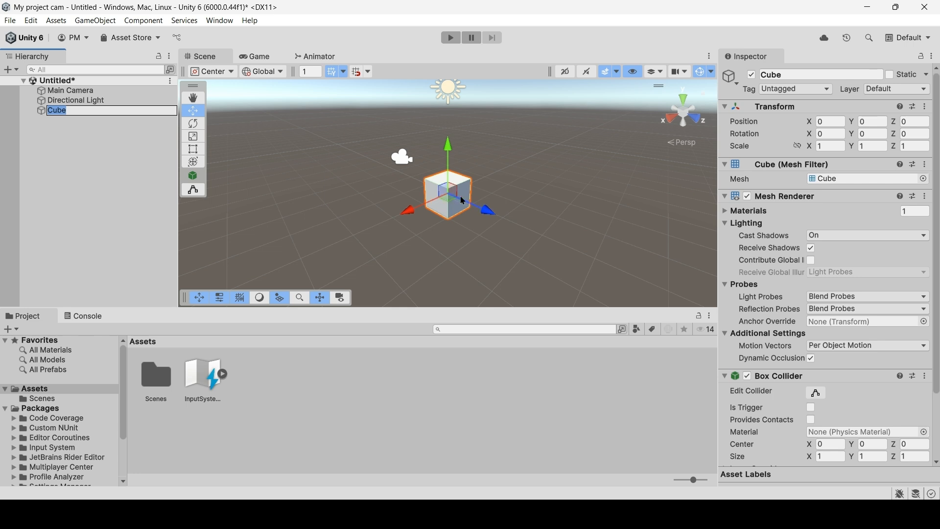
click(396, 377)
click(113, 111)
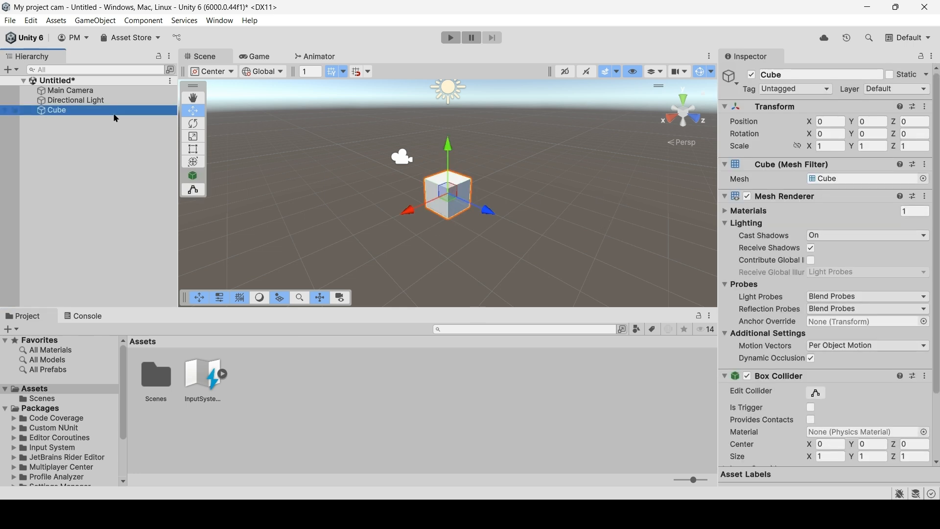
scroll(764, 296, down, 3)
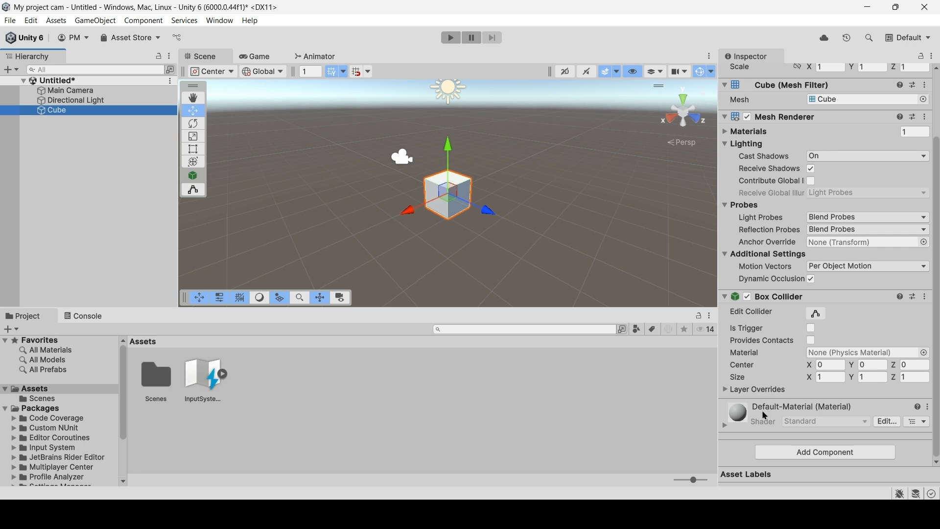
Create a new material in the Assets folder, keeping the default name New Material.
click(256, 387)
click(10, 329)
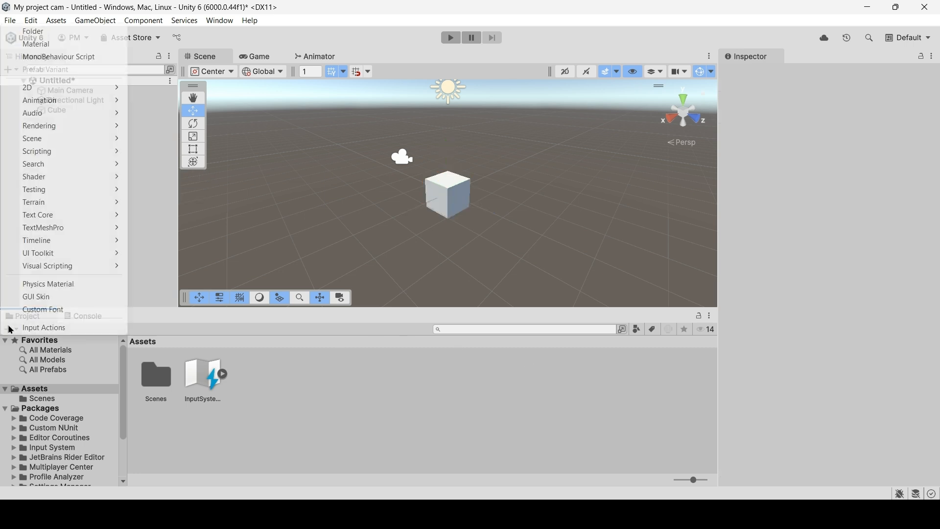
click(34, 48)
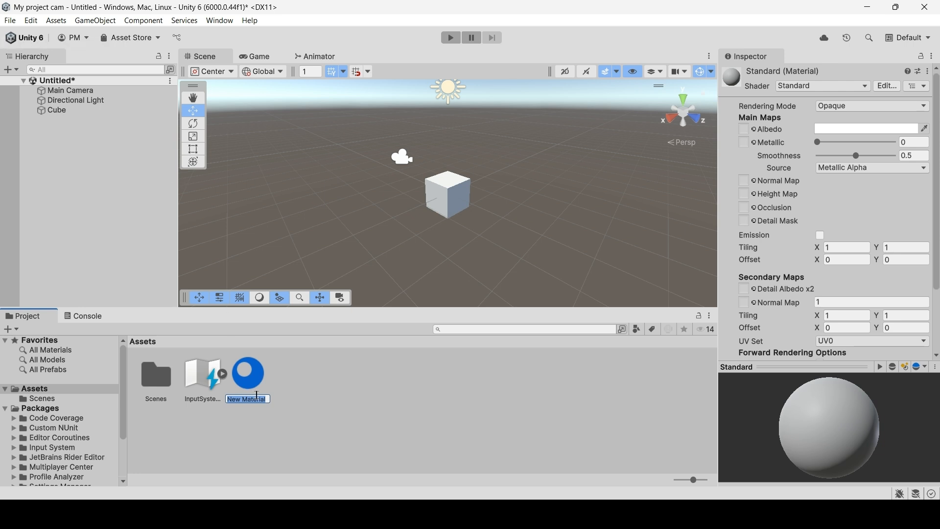
key(Return)
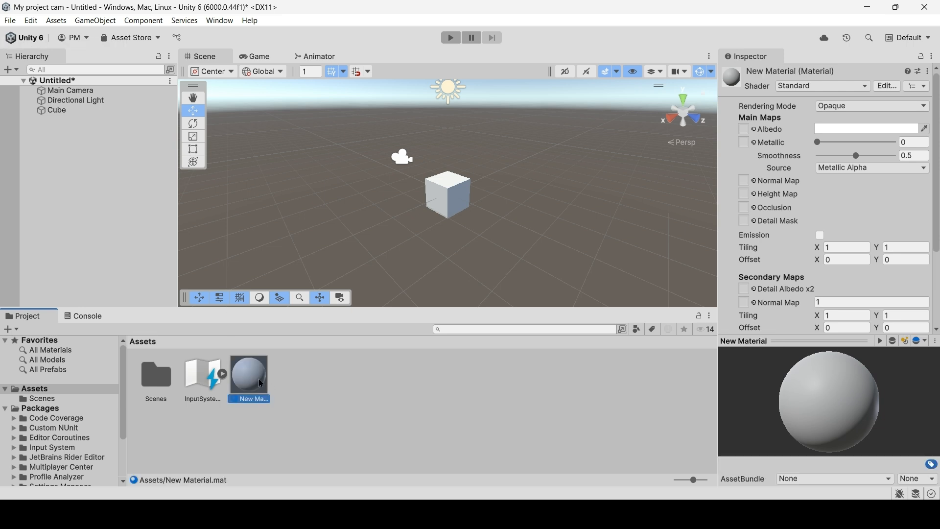
Enable Emission on New Material and set its HDR emission color to light red, RGB 238, 97, 97.
click(821, 237)
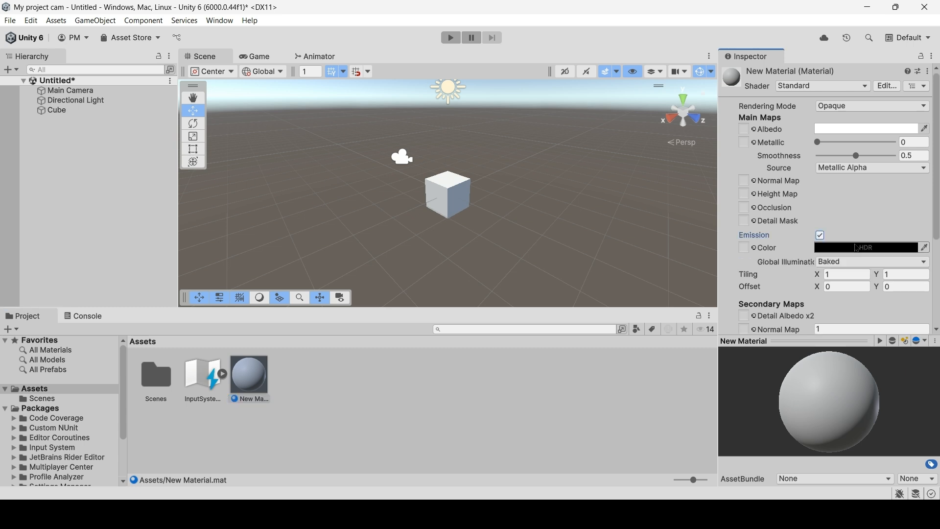
click(873, 251)
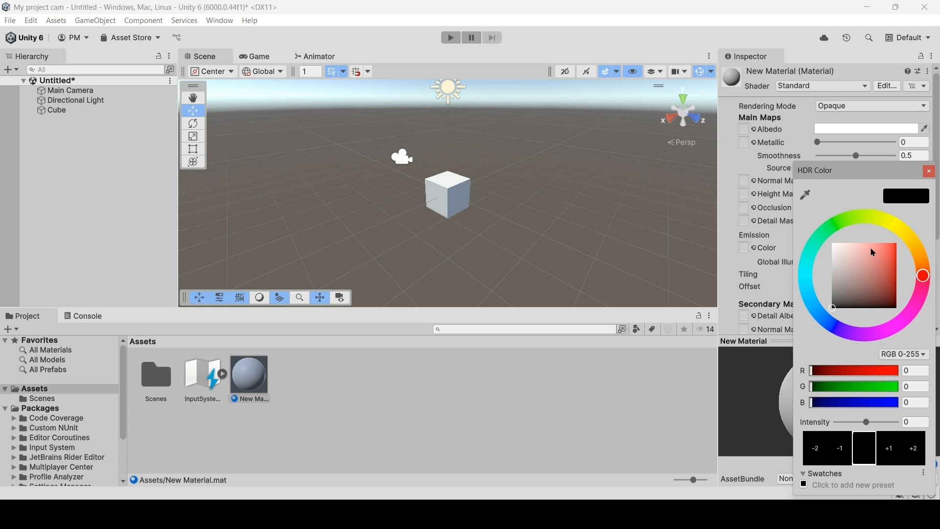
click(870, 248)
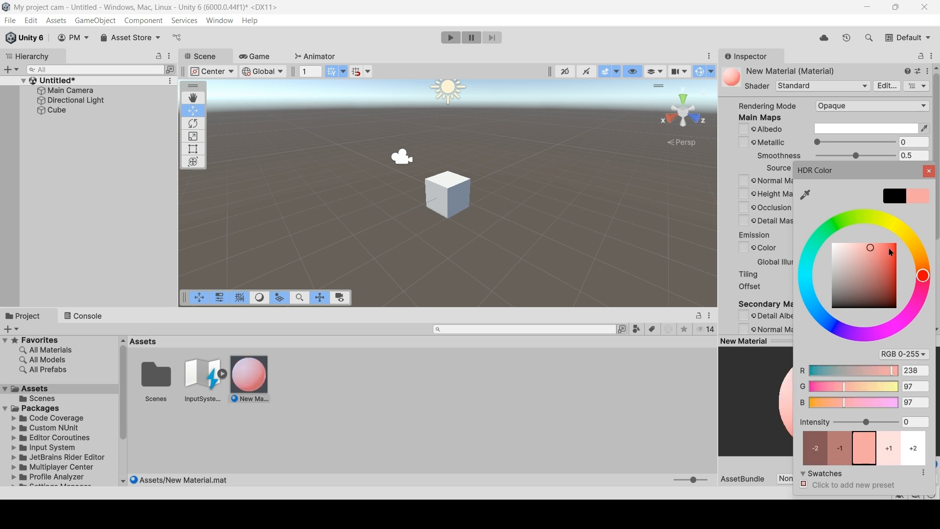
click(928, 171)
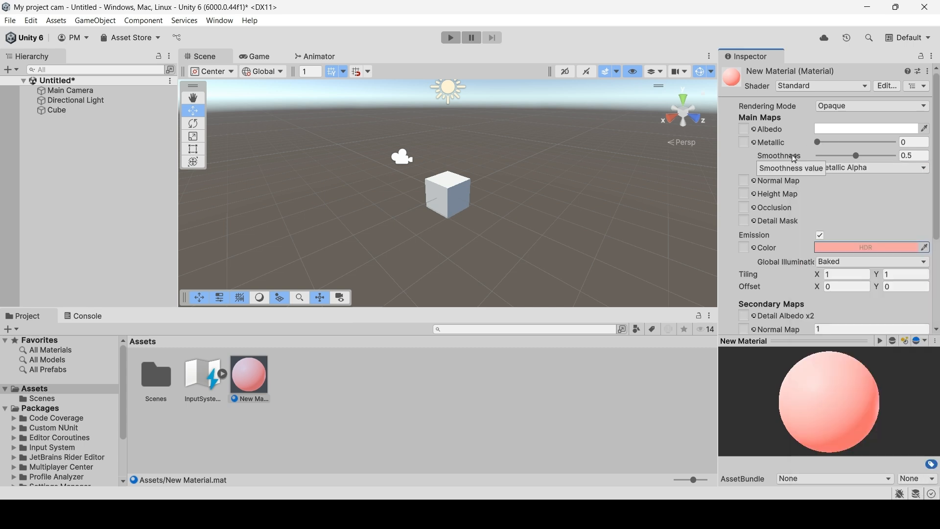
click(356, 374)
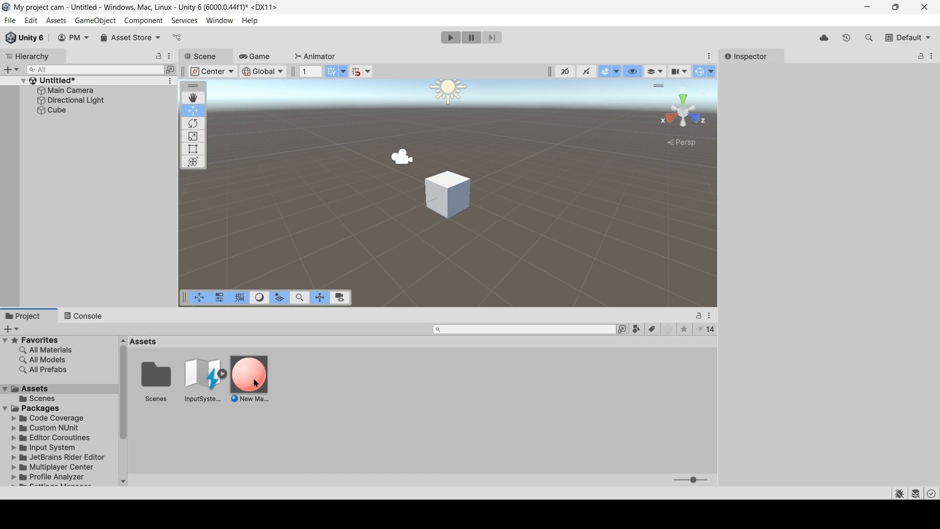
Assign New Material to the cube and check it among the cube's components.
drag(256, 383, 63, 112)
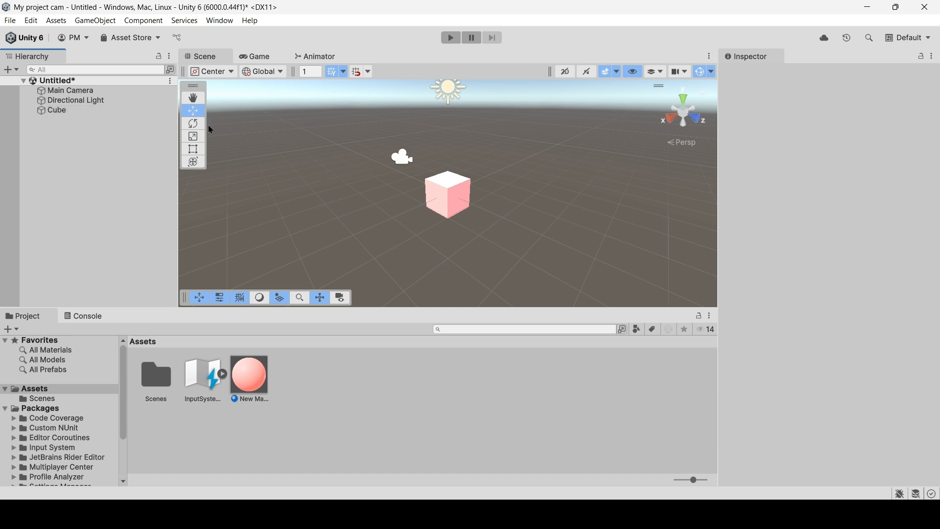
click(194, 100)
drag(436, 218, 371, 197)
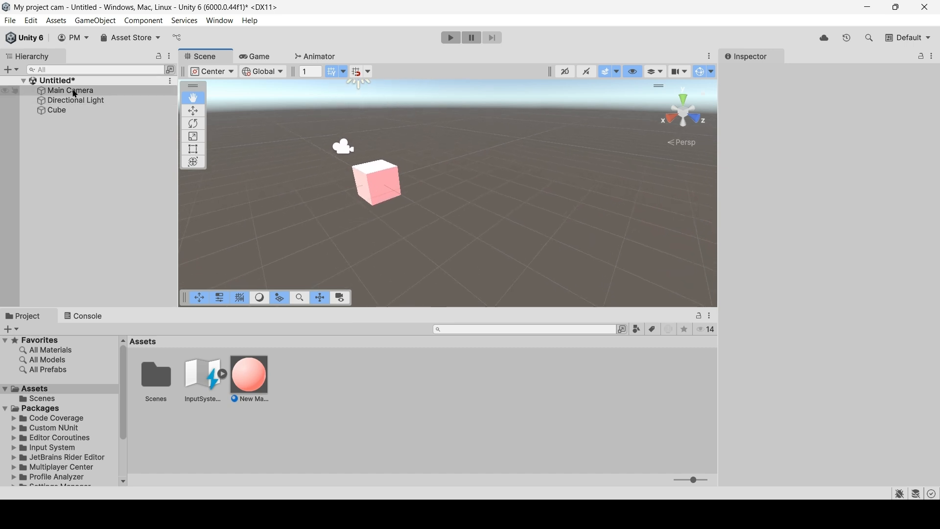
click(68, 111)
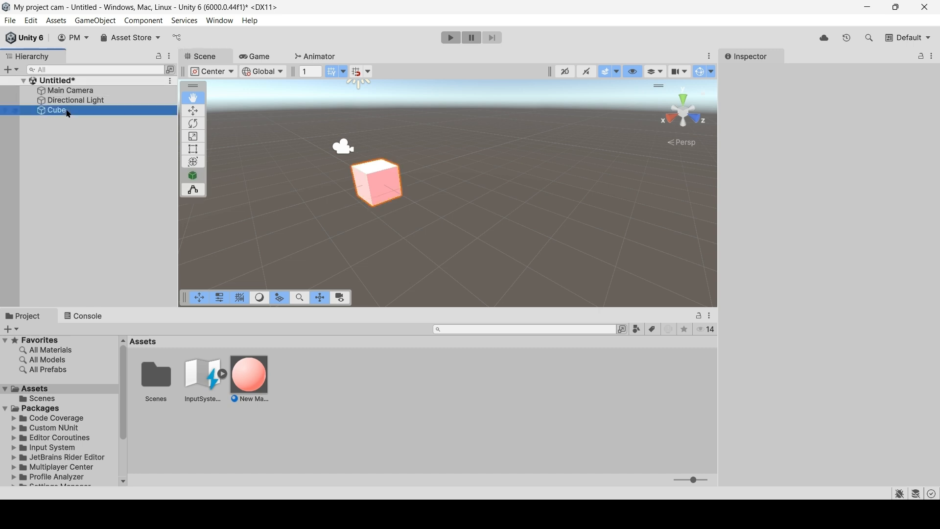
scroll(832, 234, down, 4)
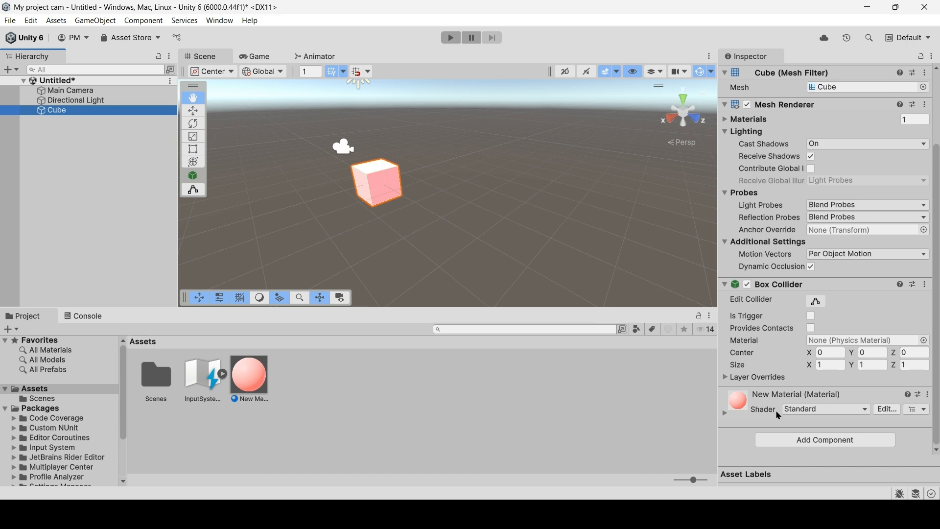
Create an animation clip named New Animation in the Assets folder and open it in the Animation window.
click(445, 392)
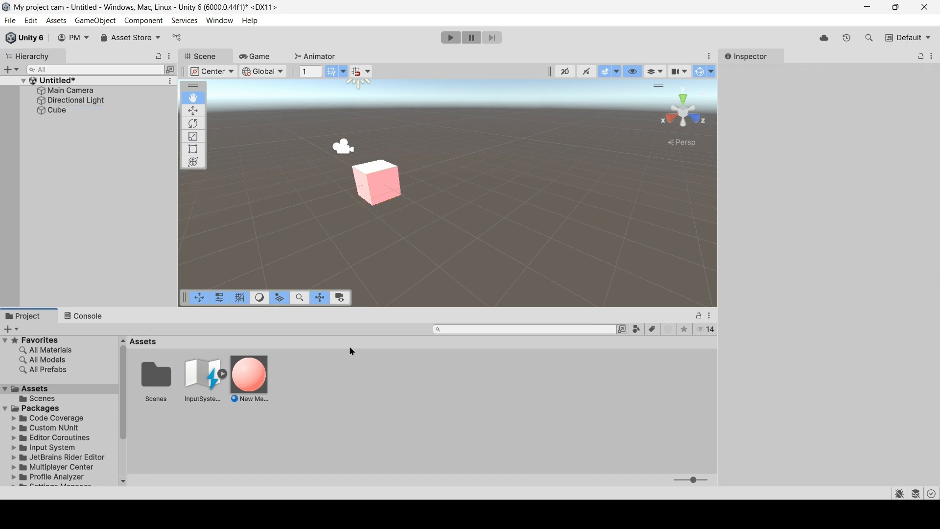
click(11, 329)
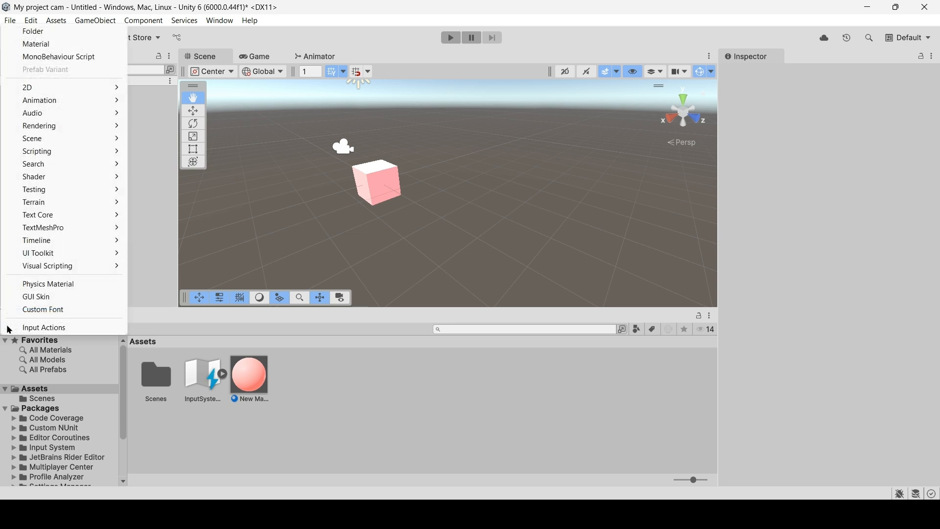
mouse_move(69, 101)
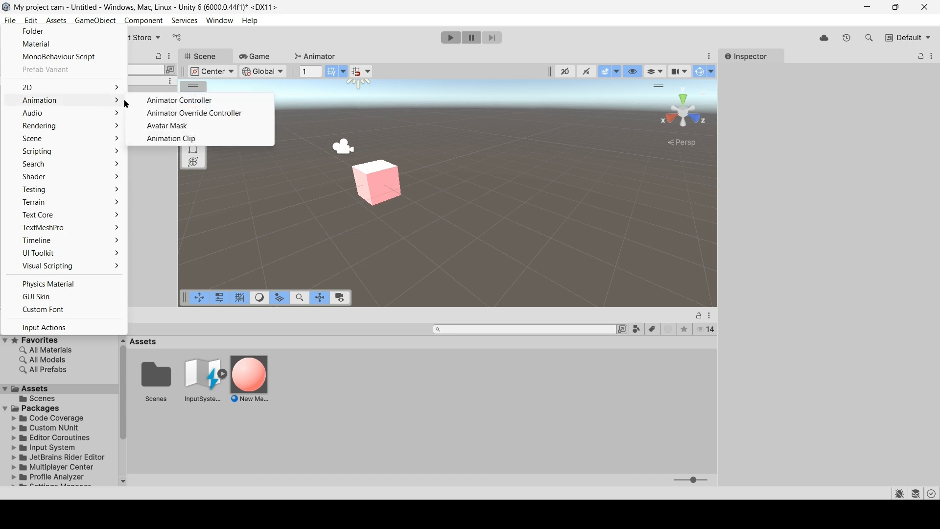
click(174, 140)
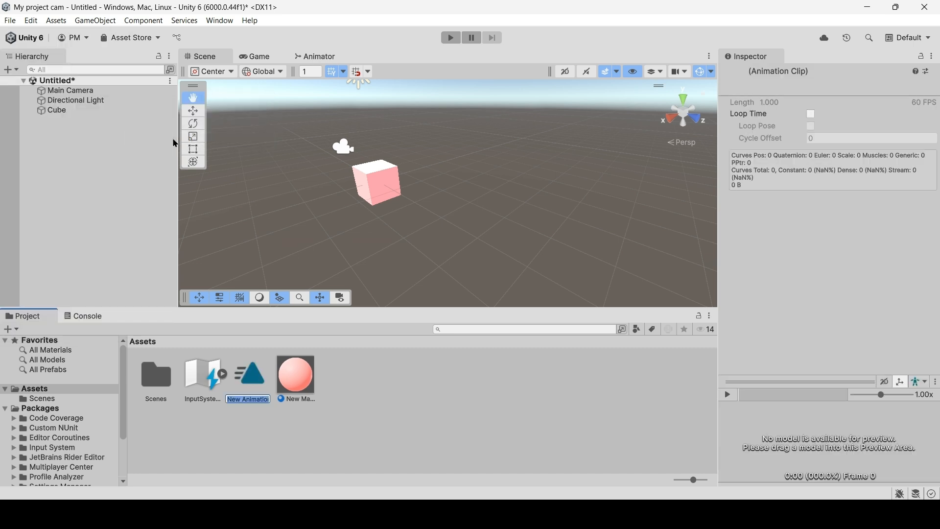
key(Return)
double_click(250, 379)
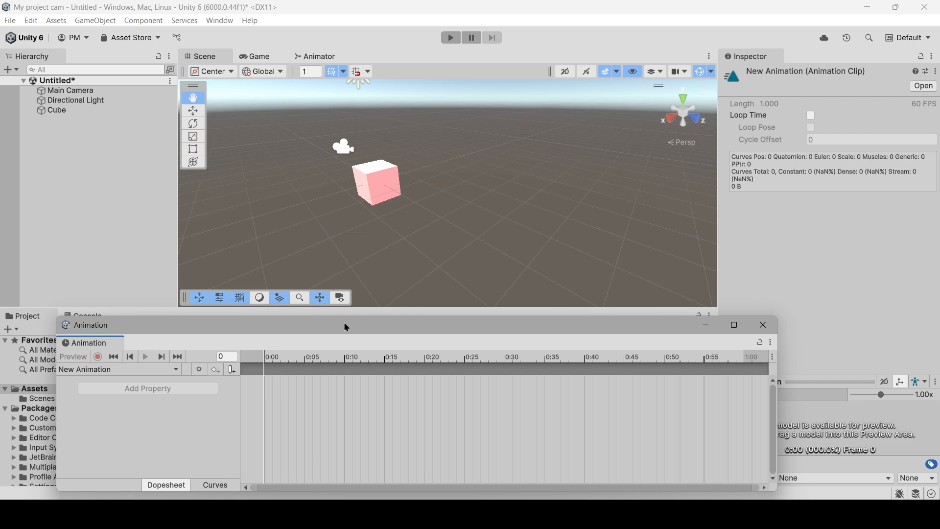
drag(347, 328, 303, 314)
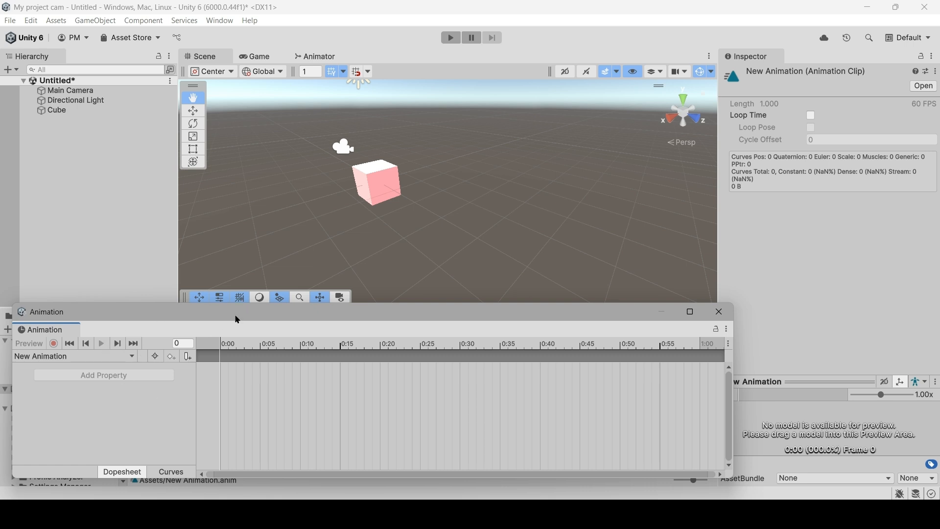
Create an Animator and animation clip for the cube, saved as New Animation in Assets, replacing the existing file.
click(69, 111)
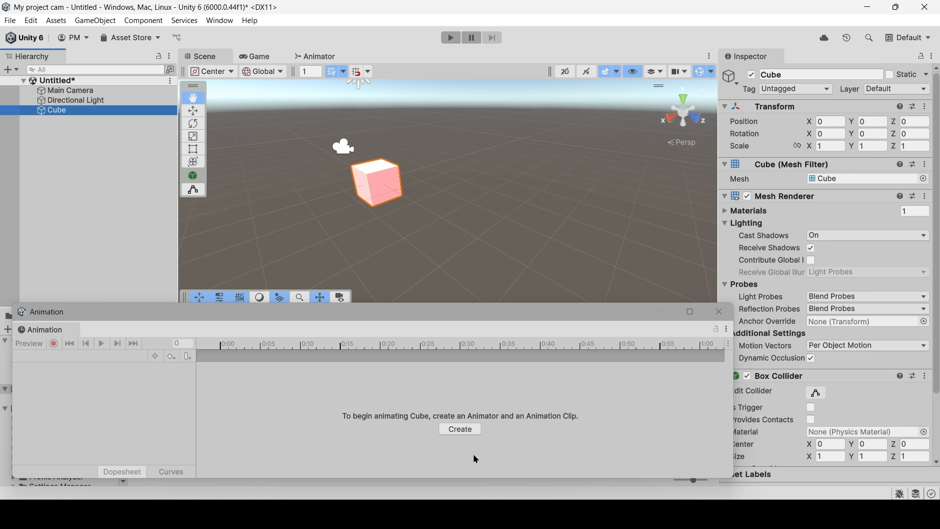
click(470, 434)
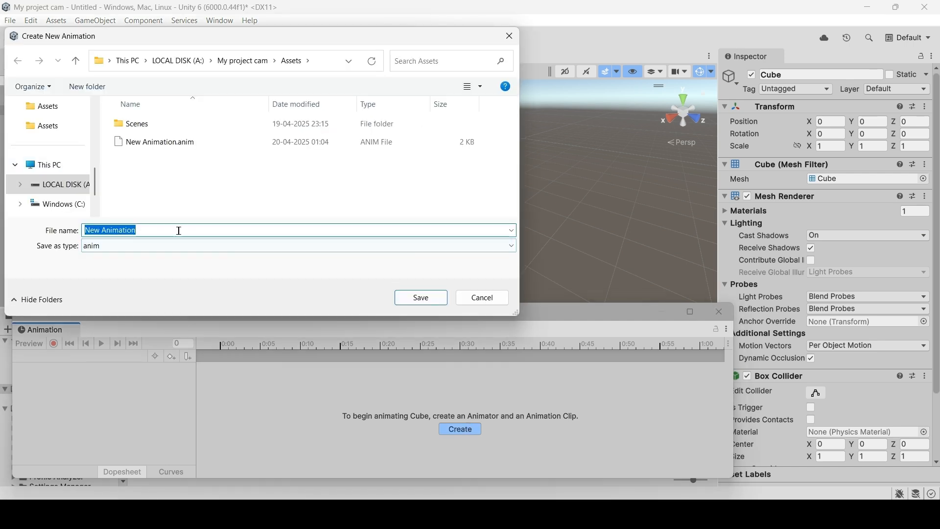
click(422, 300)
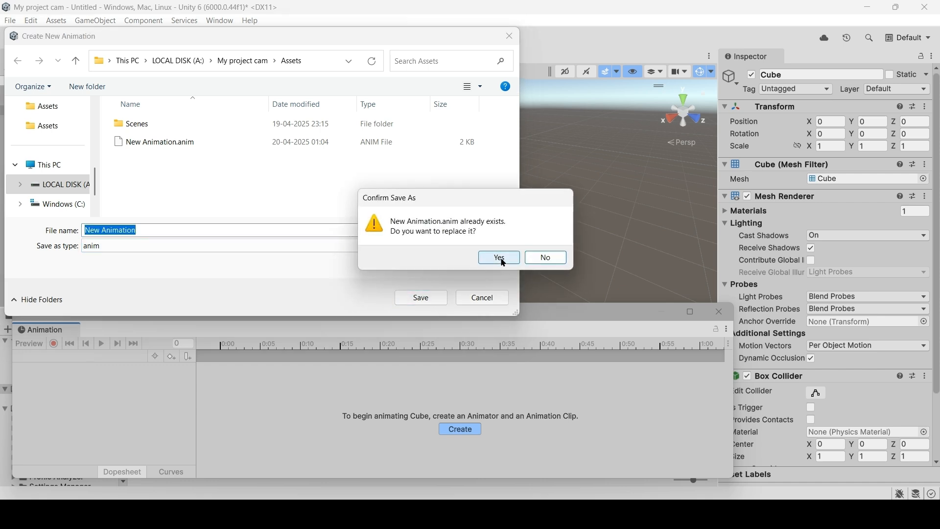
click(501, 260)
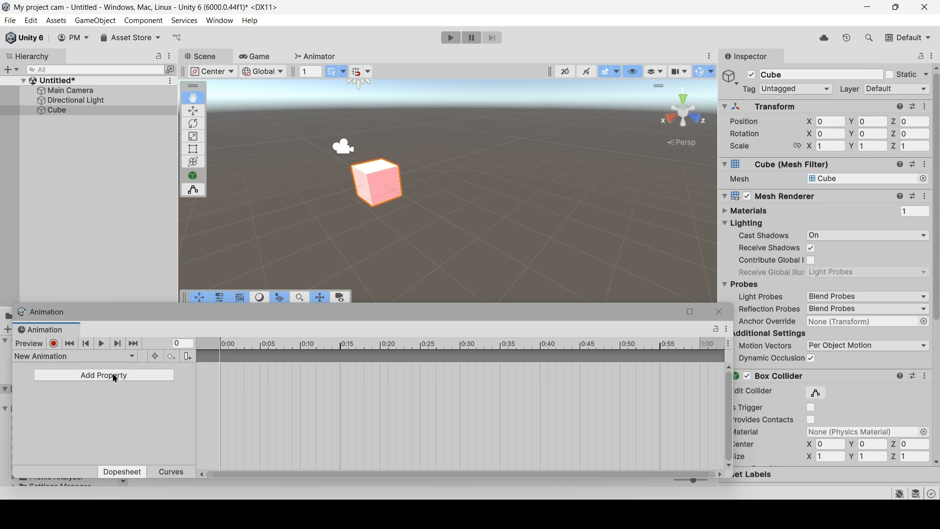
Add the Mesh Renderer's Material._Emission Color property to the cube's animation clip.
click(115, 375)
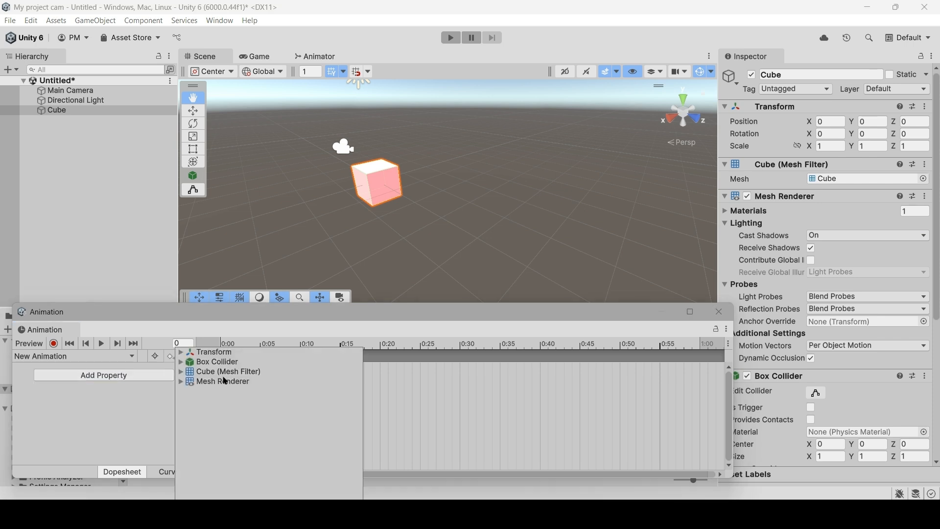
click(187, 385)
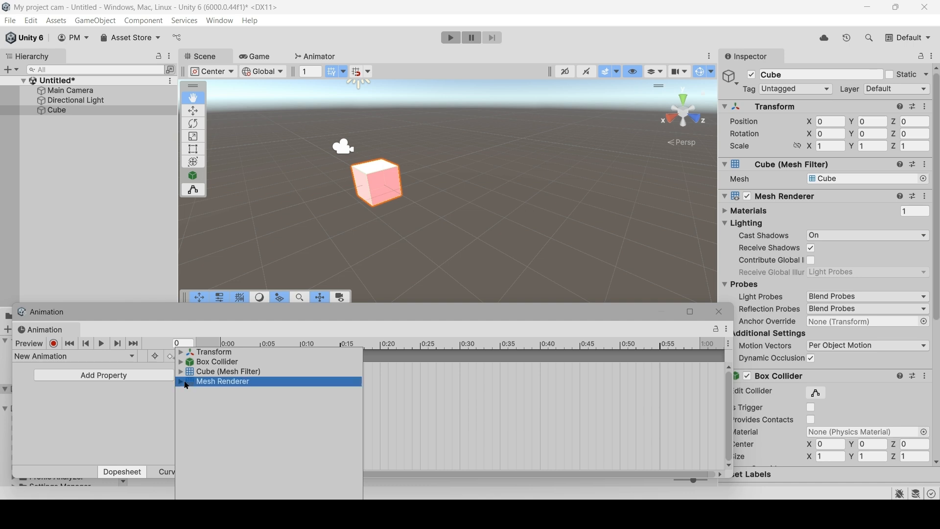
click(187, 386)
scroll(233, 410, down, 2)
scroll(233, 411, down, 5)
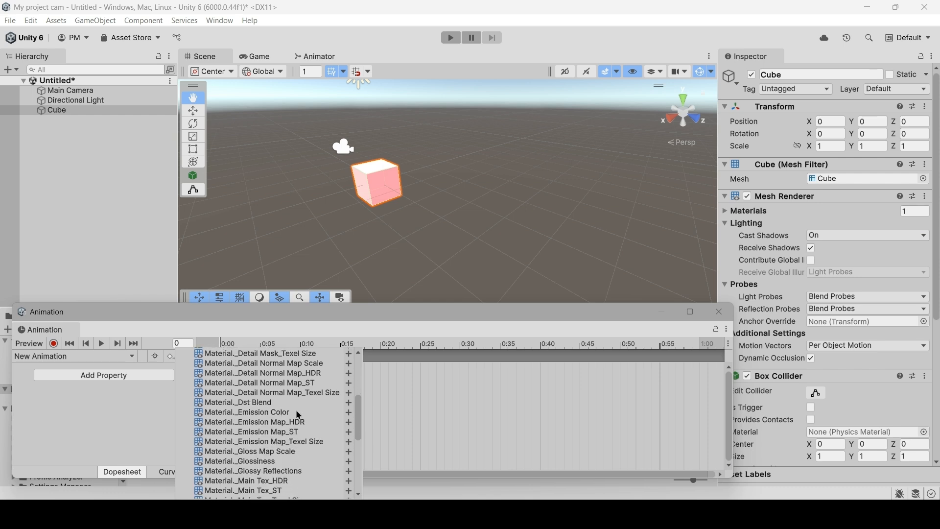
click(327, 413)
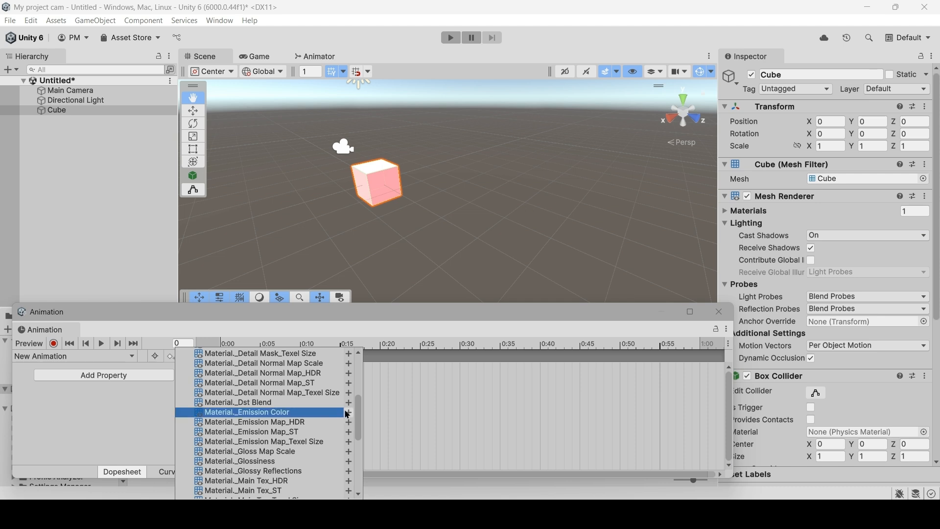
click(347, 414)
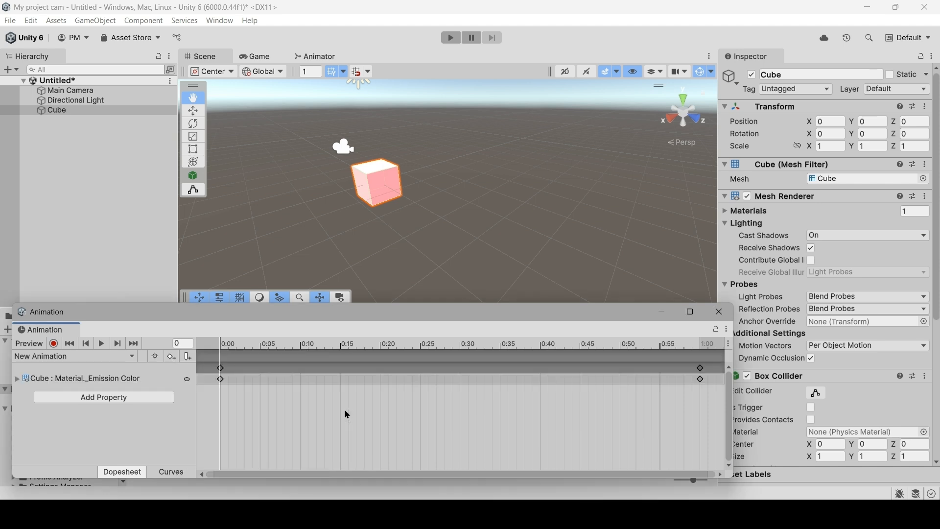
Add a keyframe at frame 5 (0:05) to the cube's Material._Emission Color track.
click(142, 380)
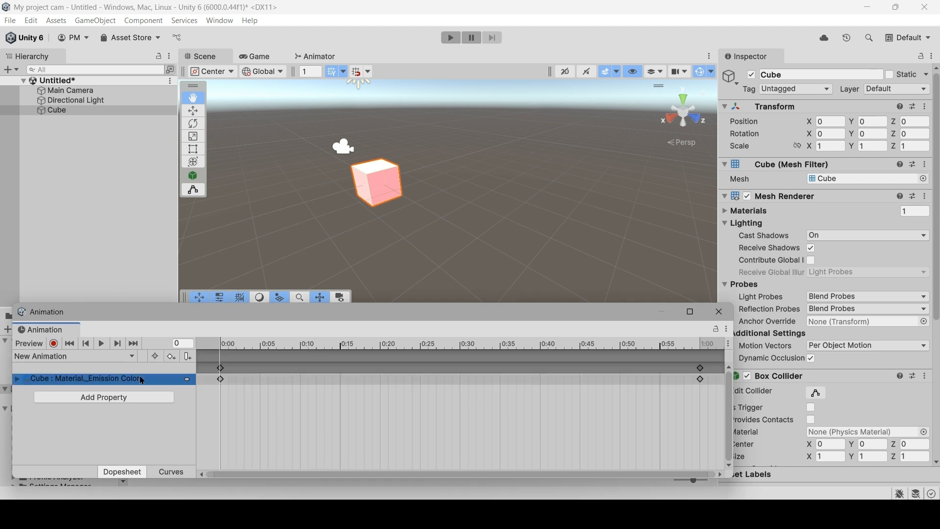
click(236, 356)
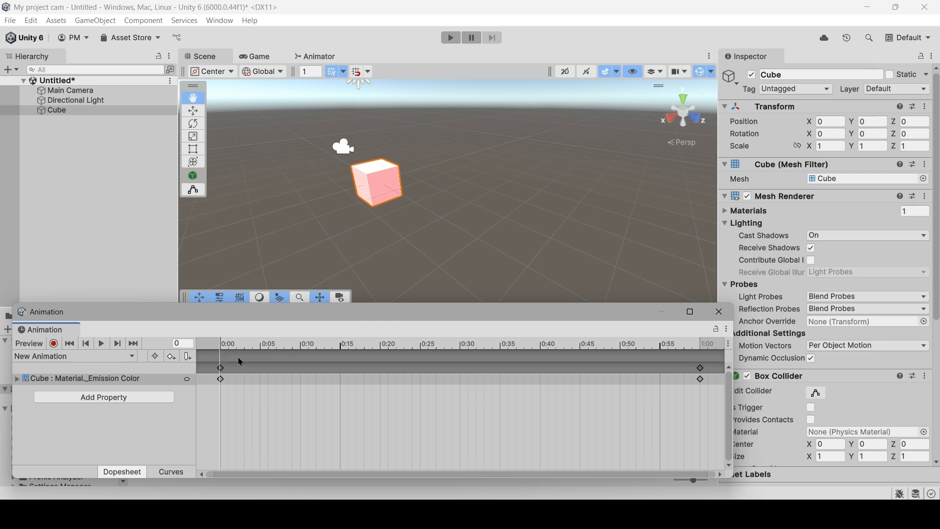
click(263, 344)
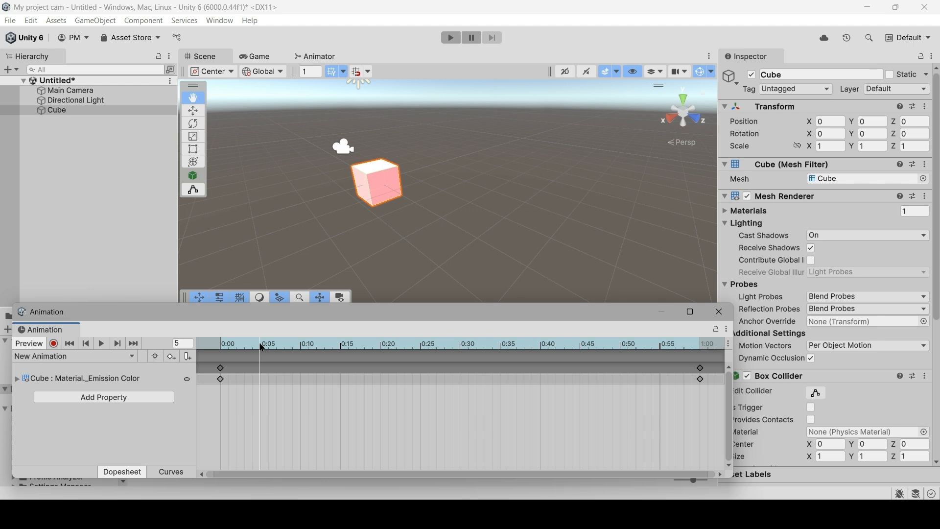
right_click(262, 377)
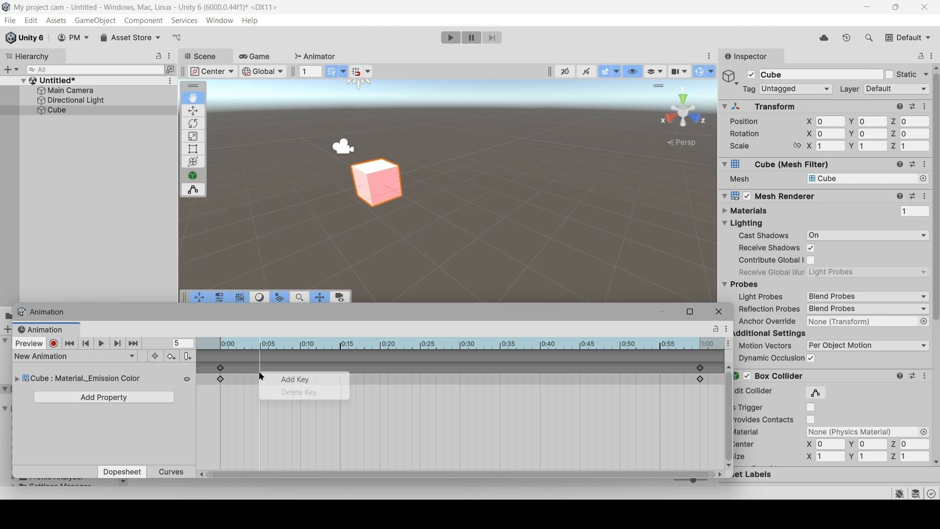
click(287, 382)
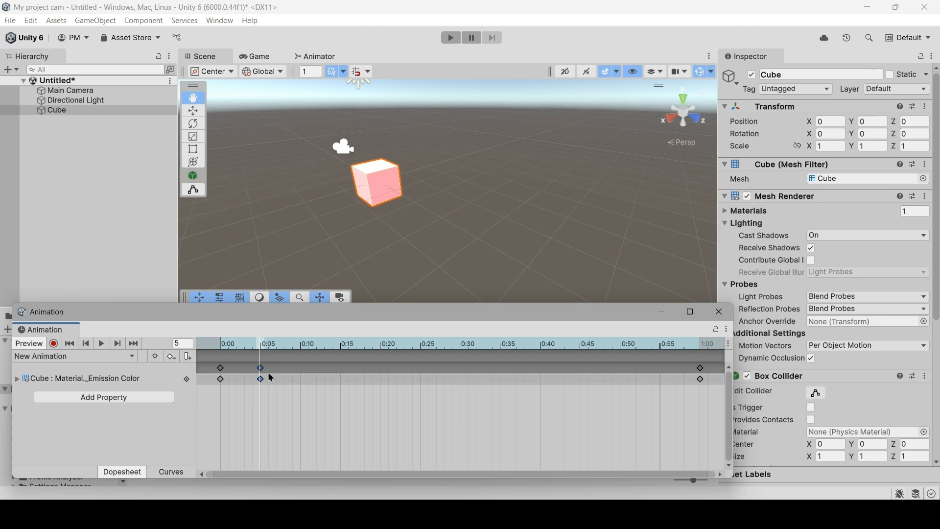
Enable keyframe recording and expand New Material's properties on the cube.
click(54, 345)
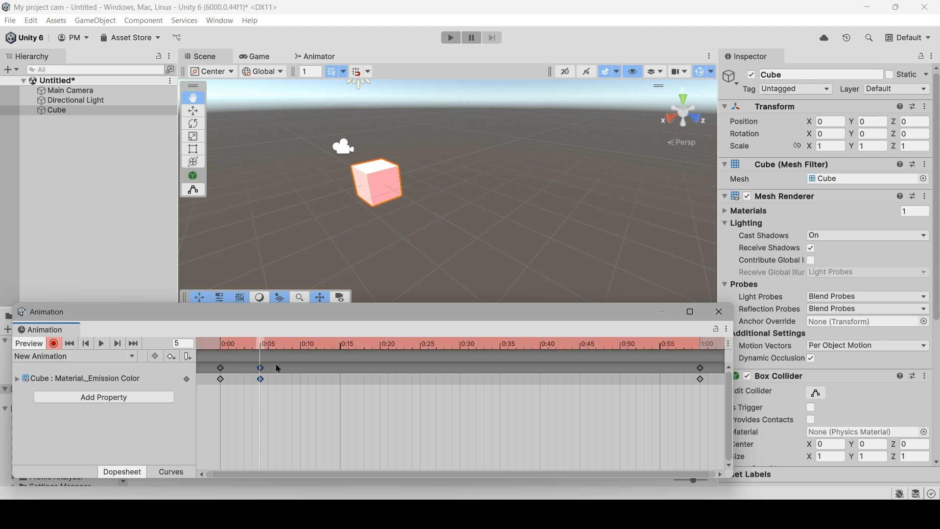
click(38, 112)
scroll(818, 192, down, 1)
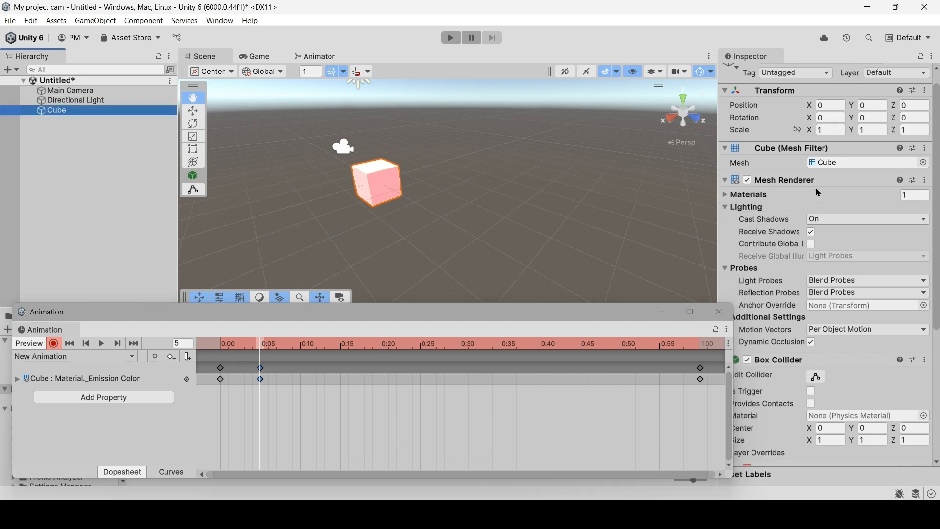
scroll(818, 192, down, 5)
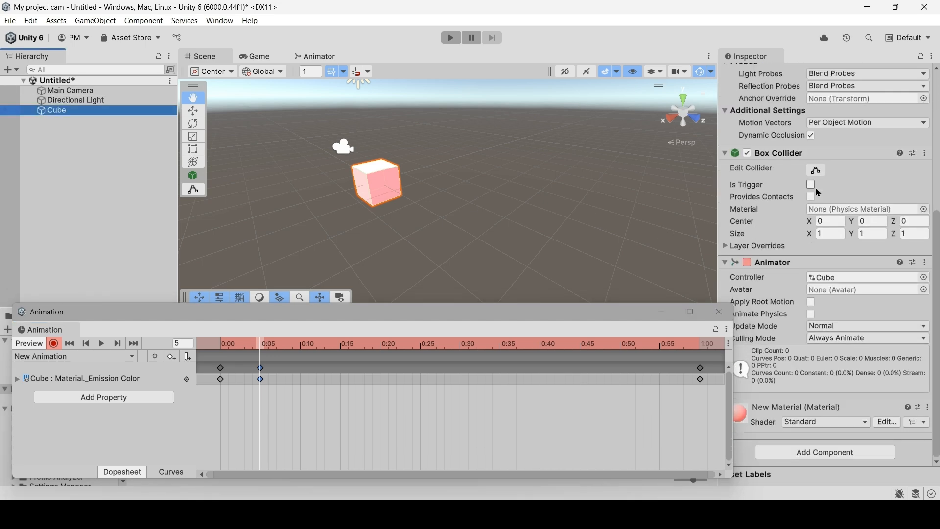
click(745, 416)
scroll(745, 416, down, 10)
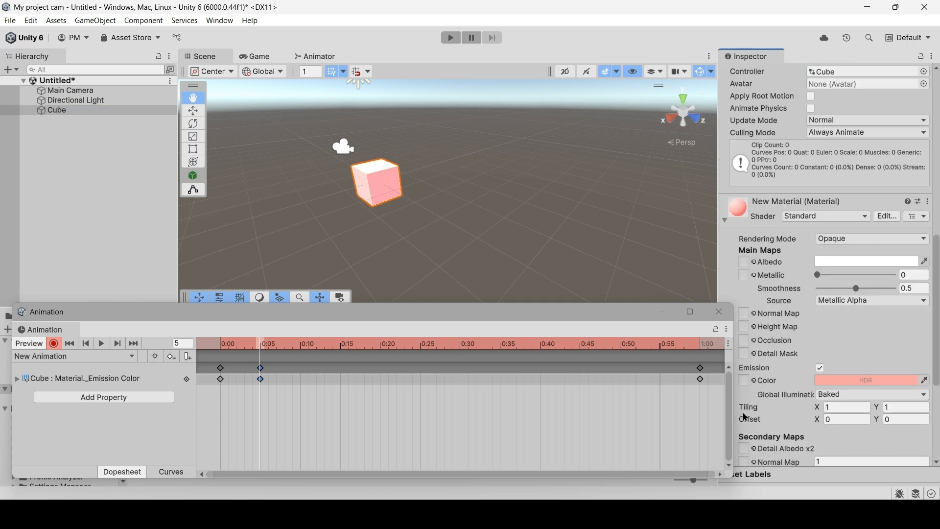
Record a green emission color of RGB 41, 236, 48 with intensity 0 at frame 5, and stop keyframe recording.
click(861, 194)
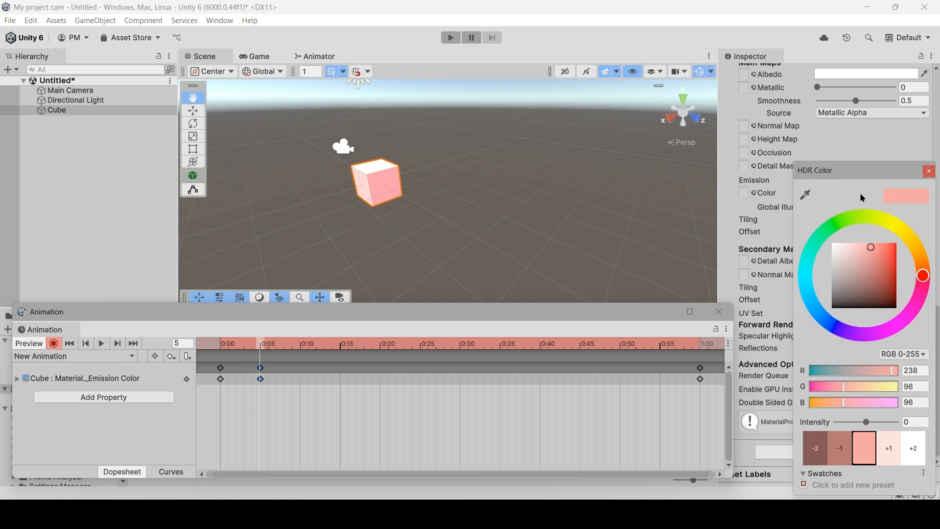
click(833, 226)
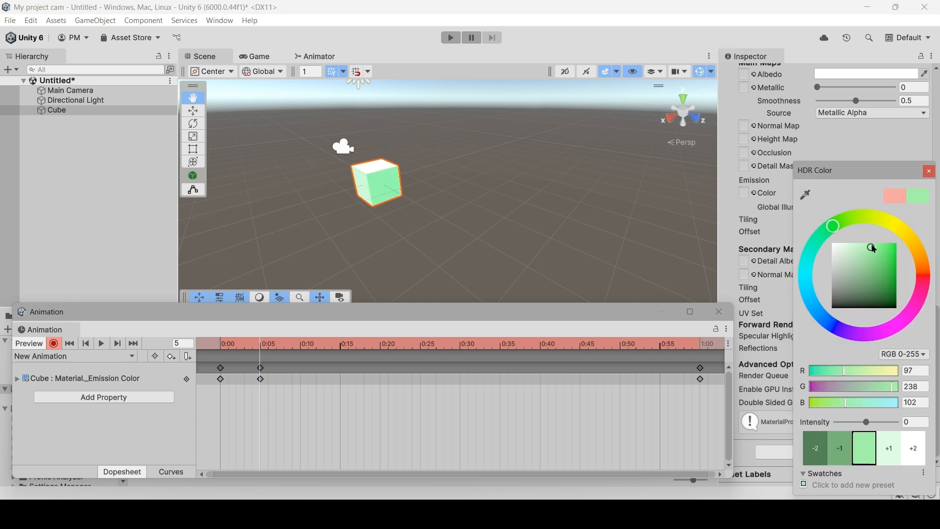
click(888, 250)
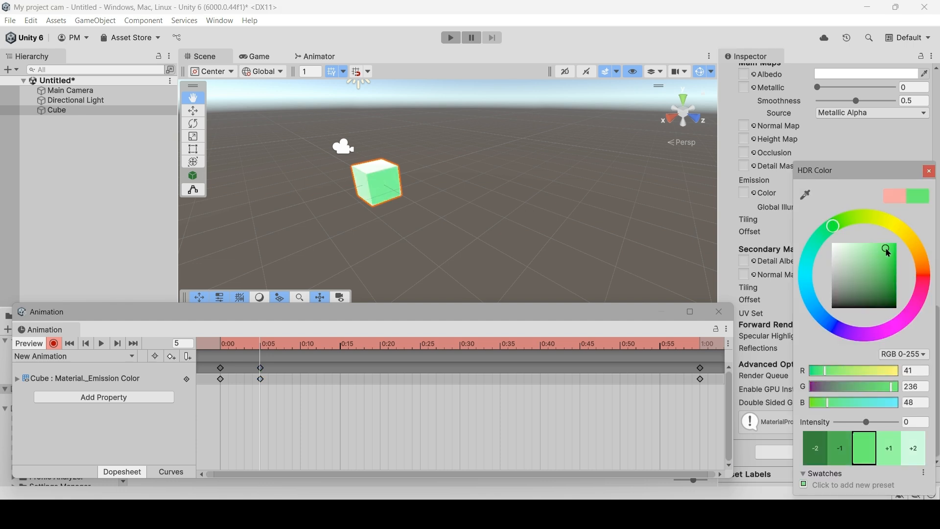
click(892, 448)
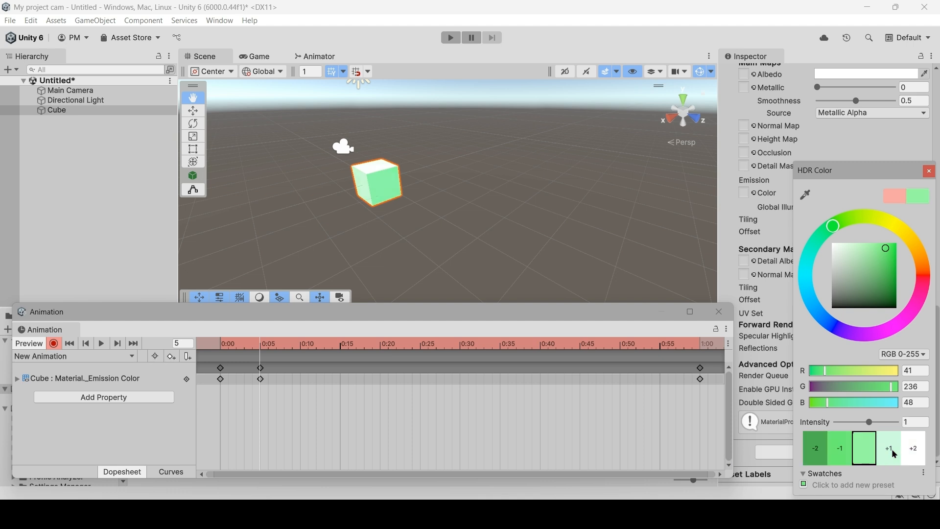
click(839, 453)
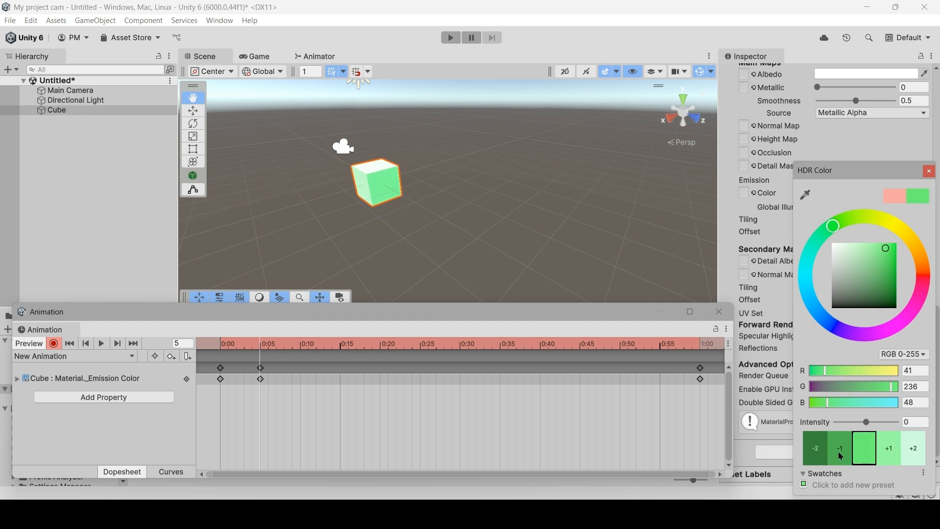
click(928, 172)
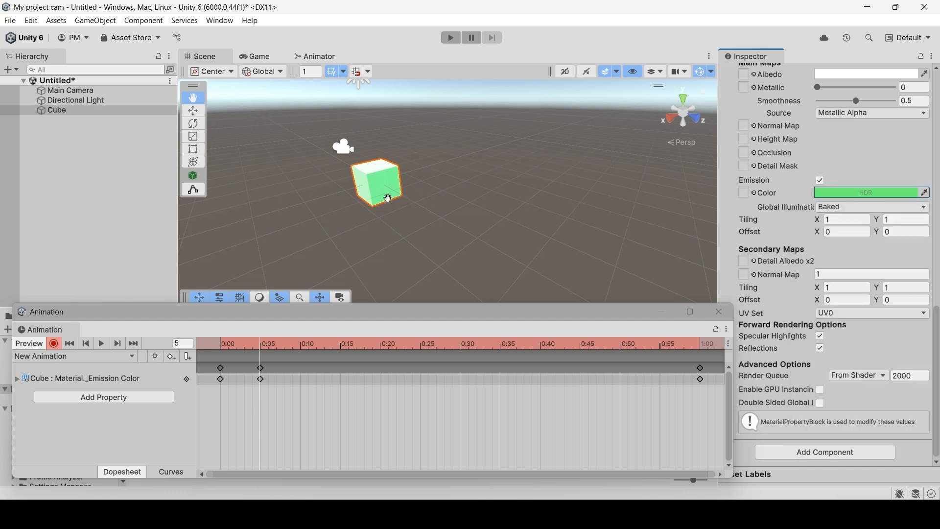
click(53, 344)
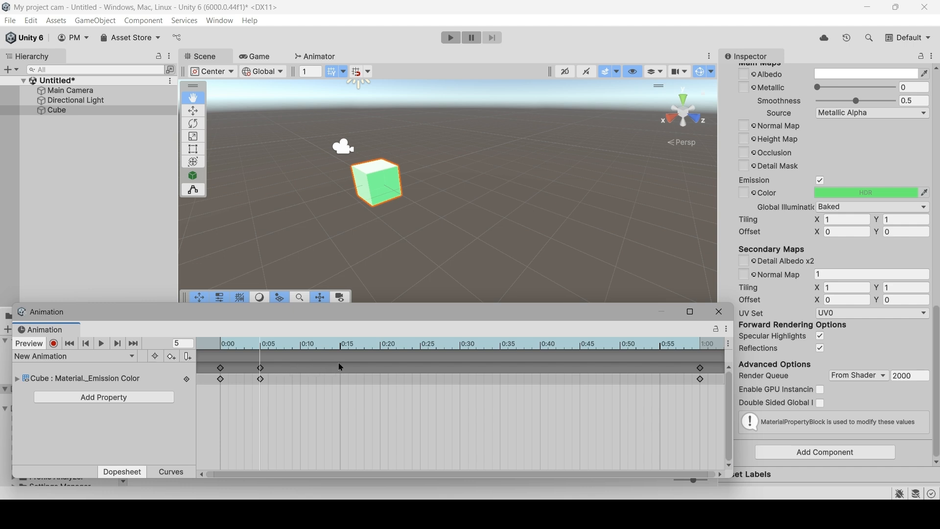
Add a keyframe at frame 10 (0:10) to the cube's Material._Emission Color track.
click(300, 345)
right_click(300, 380)
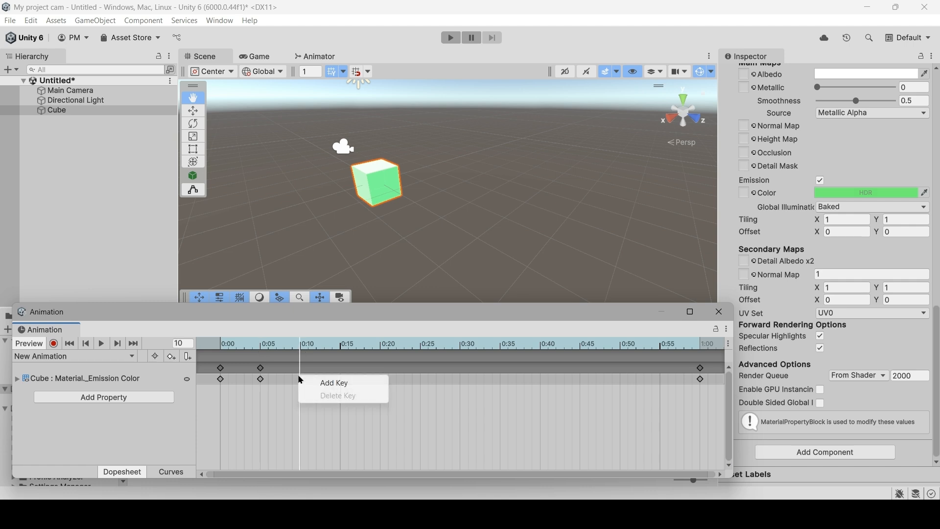
click(317, 382)
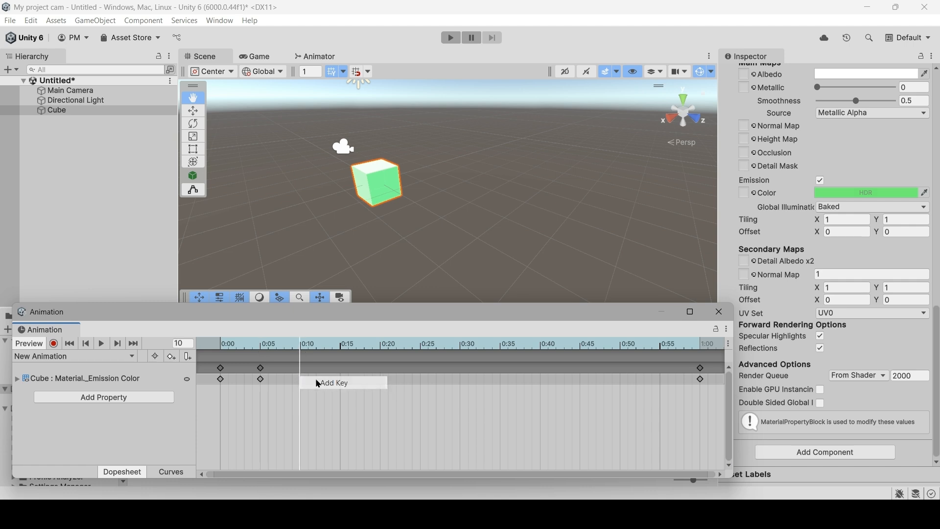
Try to set the emission color at frame 10 to magenta RGB 244, 13, 178 with intensity 1, without keyframe recording.
click(857, 193)
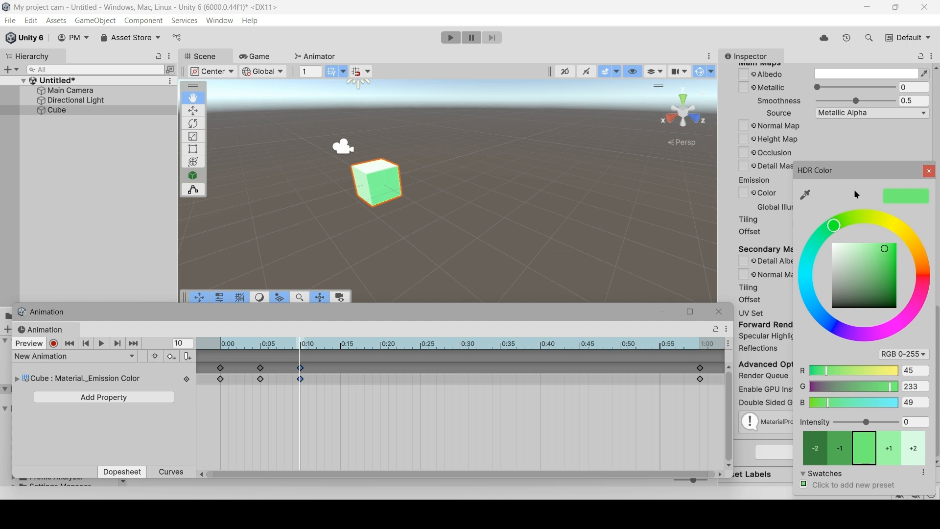
click(914, 247)
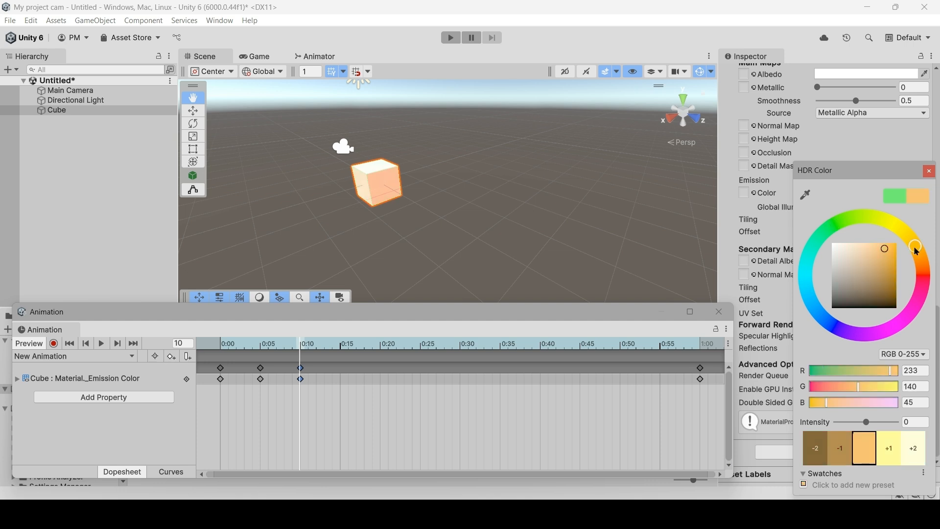
click(907, 316)
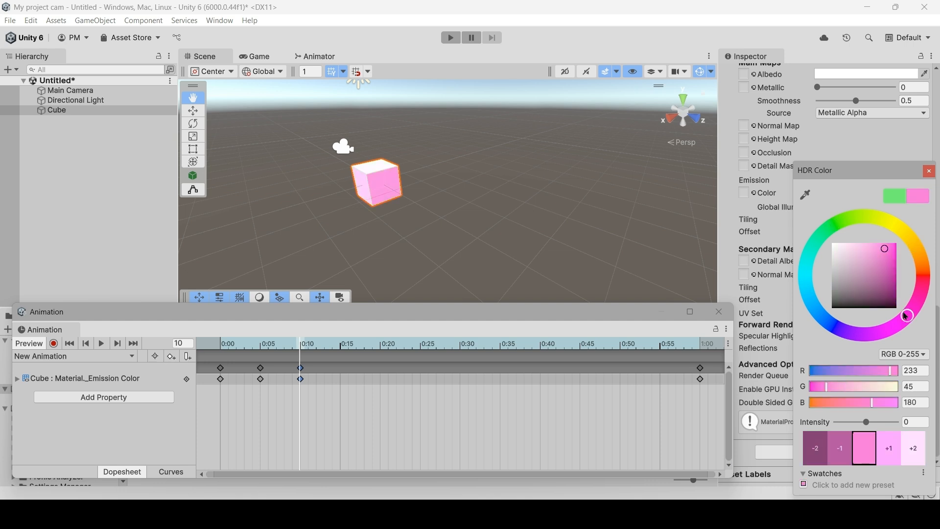
click(896, 248)
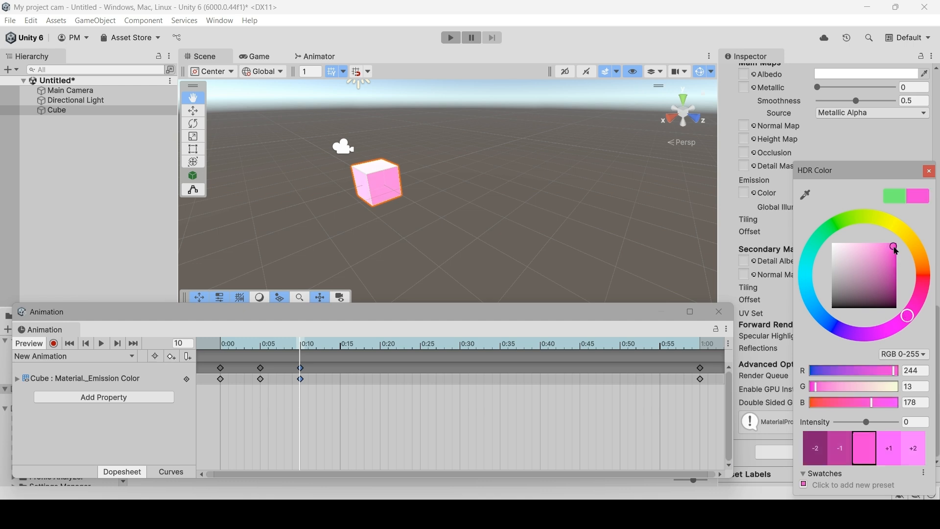
click(885, 451)
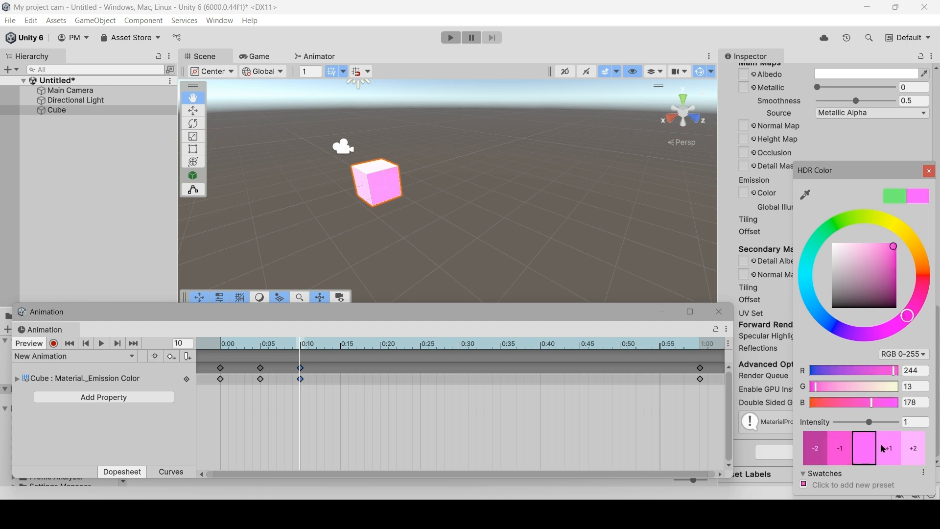
click(929, 173)
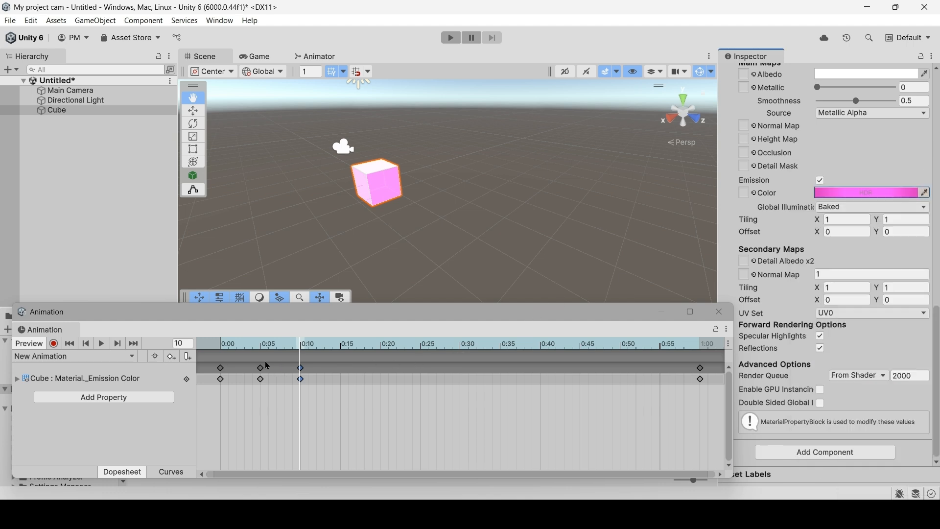
Record a pink emission color of RGB 238, 57, 145 at frame 10, and stop keyframe recording.
click(54, 344)
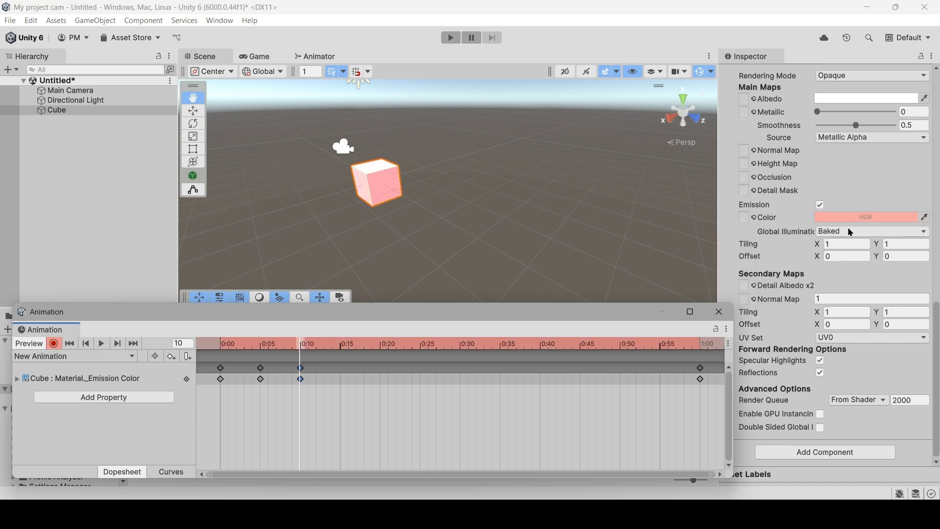
click(876, 219)
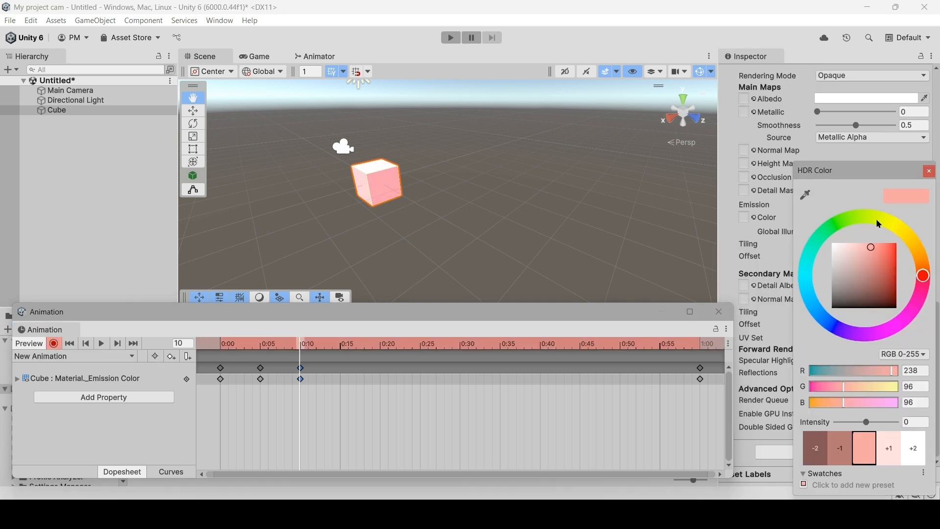
click(915, 304)
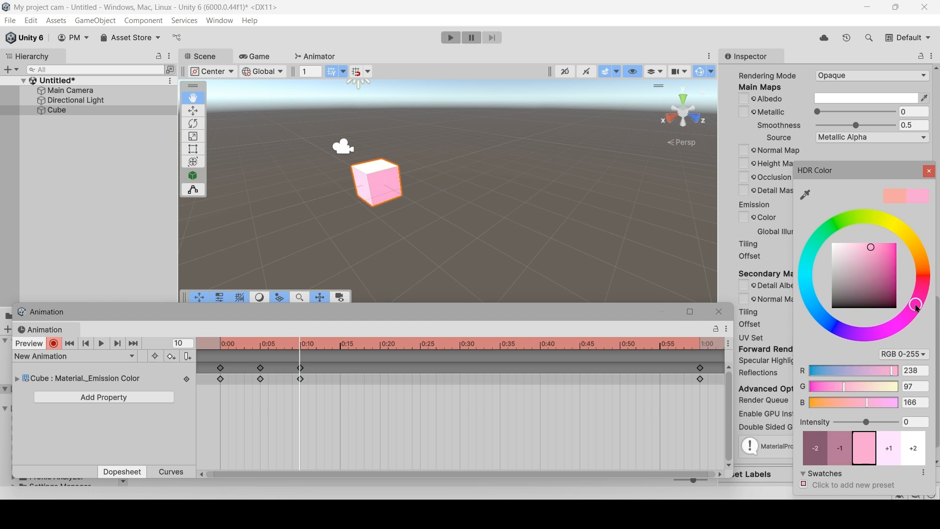
click(881, 248)
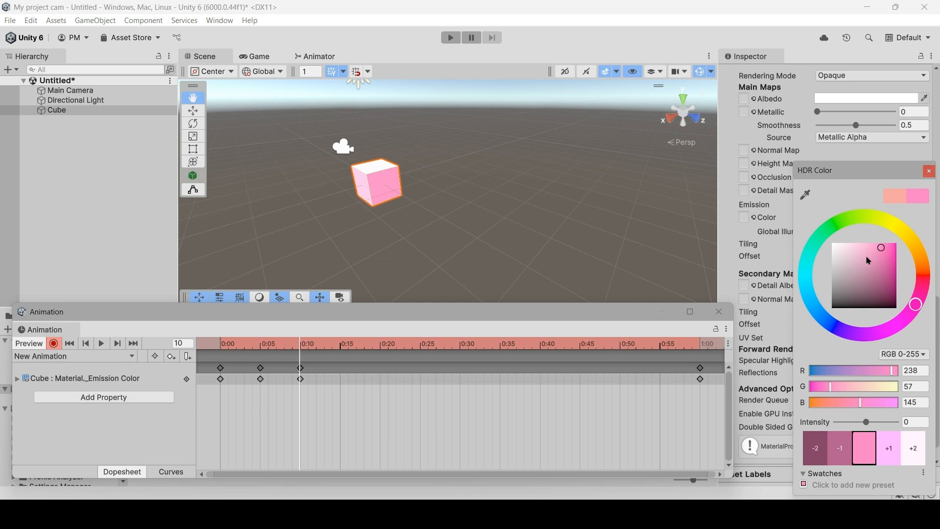
click(929, 172)
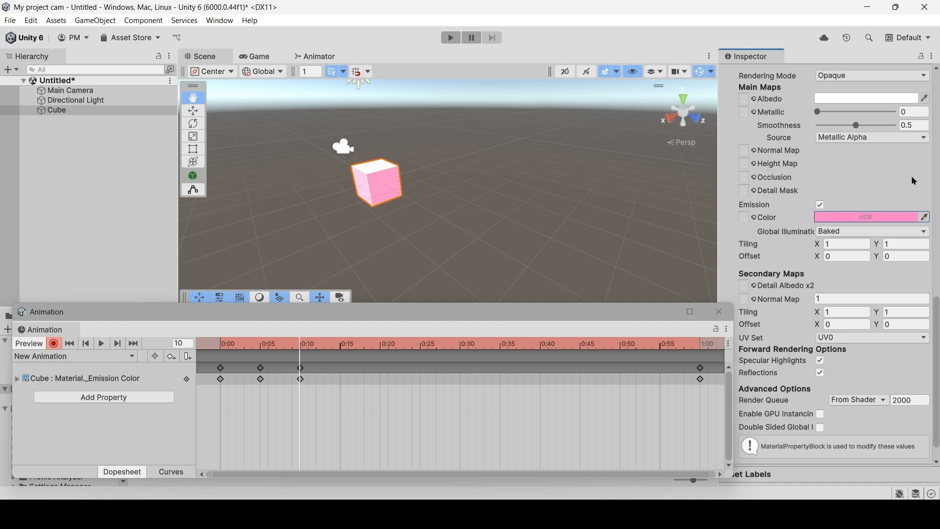
click(54, 344)
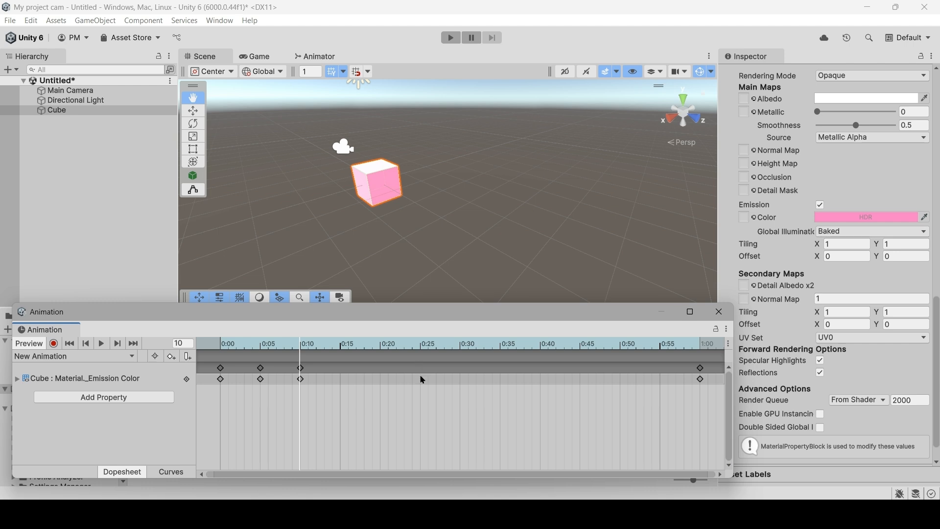
Add a keyframe at frame 25 (0:25) to the cube's Material._Emission Color track.
click(422, 345)
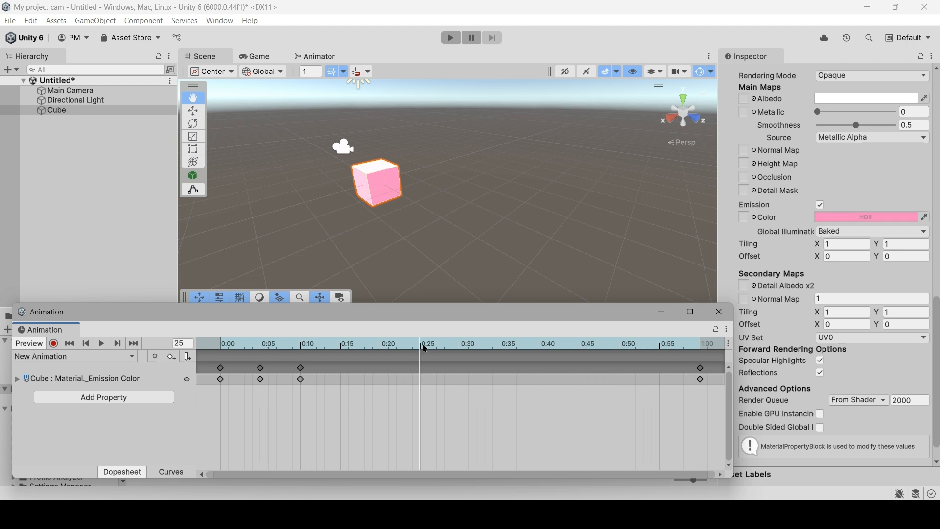
right_click(421, 377)
click(434, 382)
Turn on keyframe recording and set the emission color at frame 25 to blue RGB 27, 61, 200 with intensity -5.
click(53, 343)
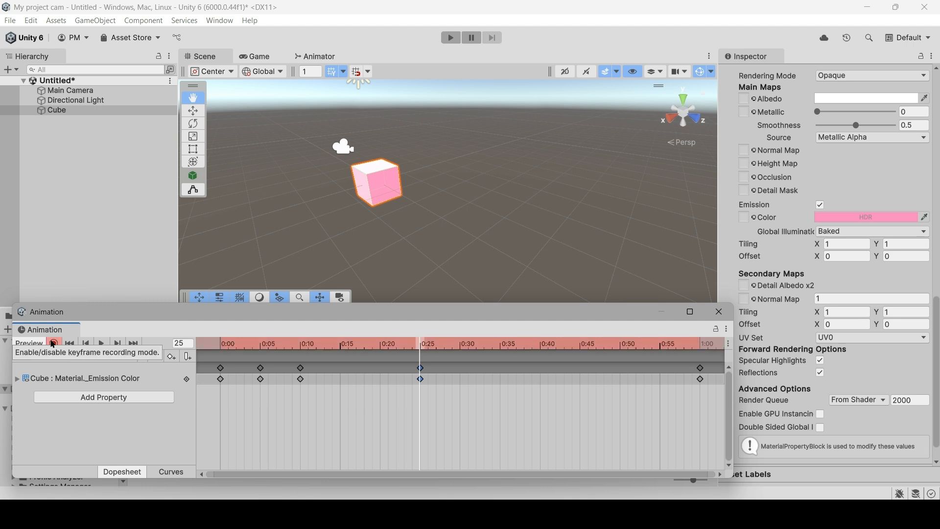
click(843, 220)
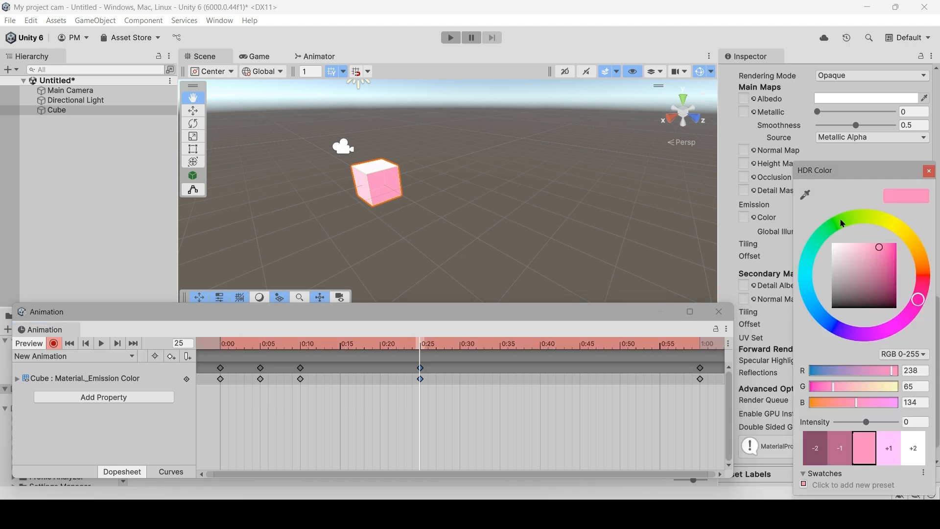
click(827, 320)
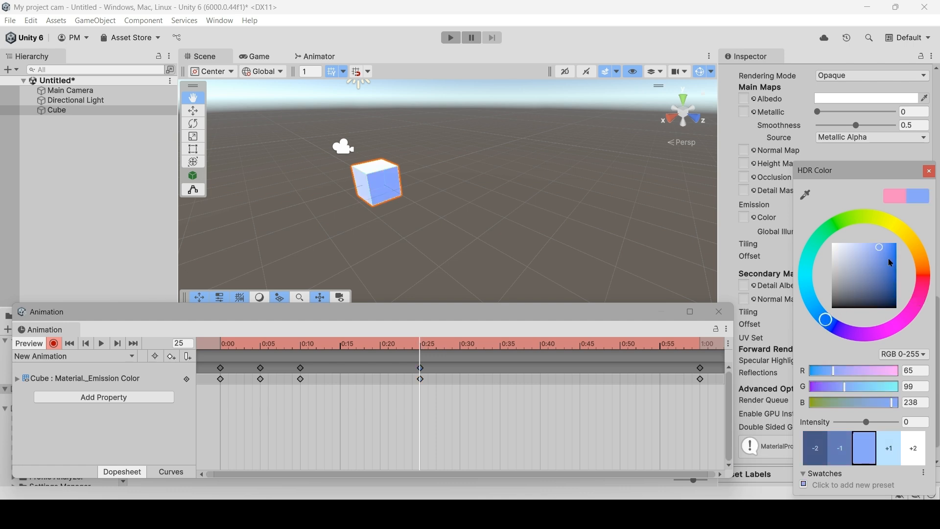
click(888, 258)
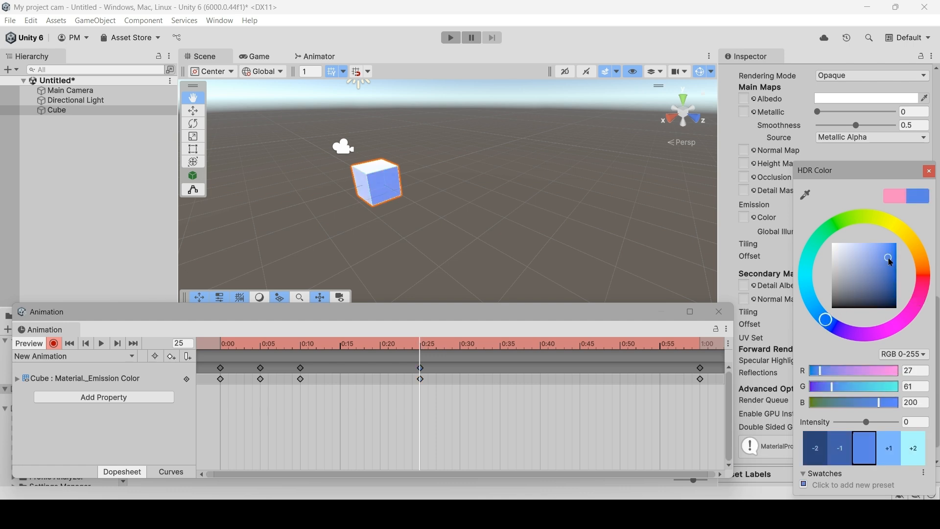
click(837, 458)
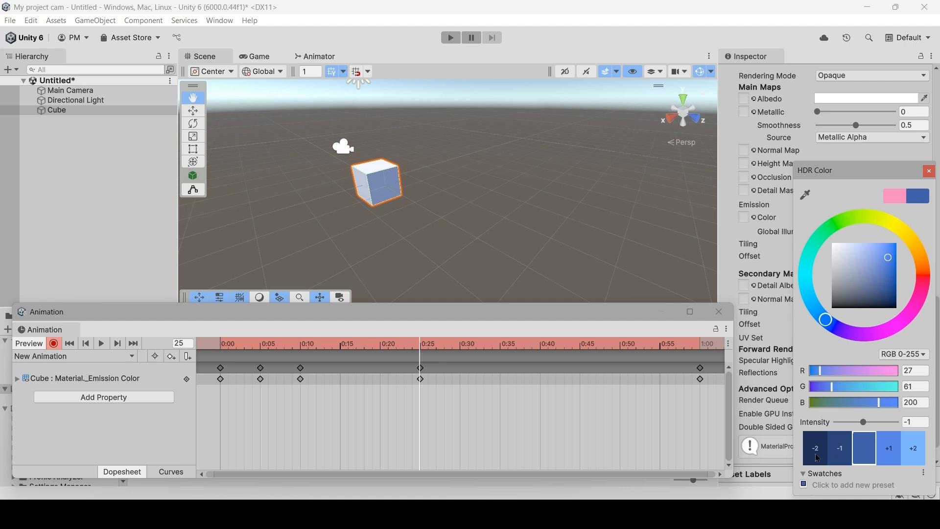
click(818, 458)
click(818, 458)
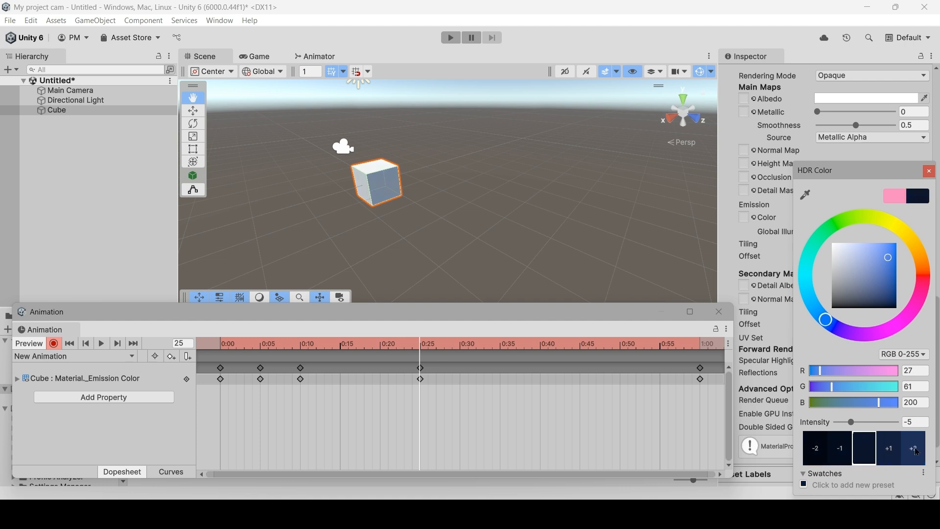
Shift the emission color at frame 25 toward a dark indigo blue, and stop keyframe recording.
click(833, 389)
drag(827, 388, 815, 390)
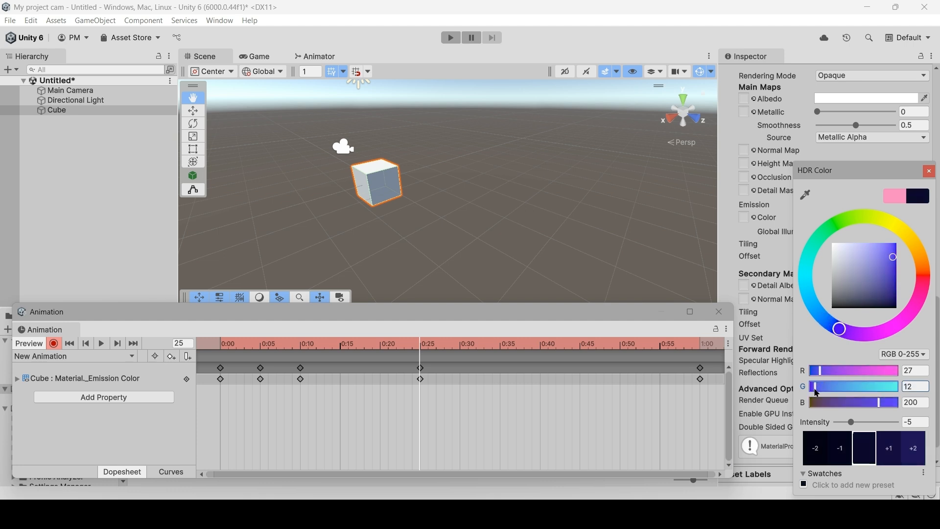
drag(880, 404, 888, 405)
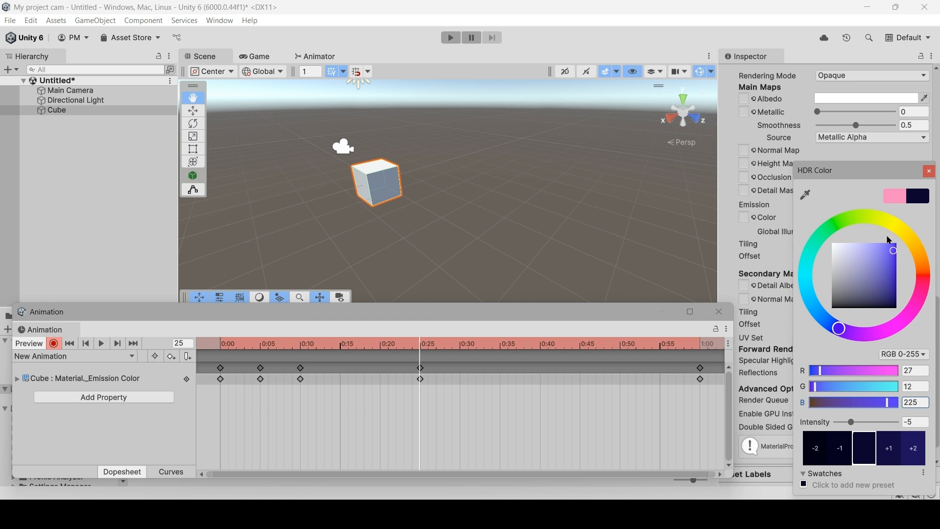
click(882, 260)
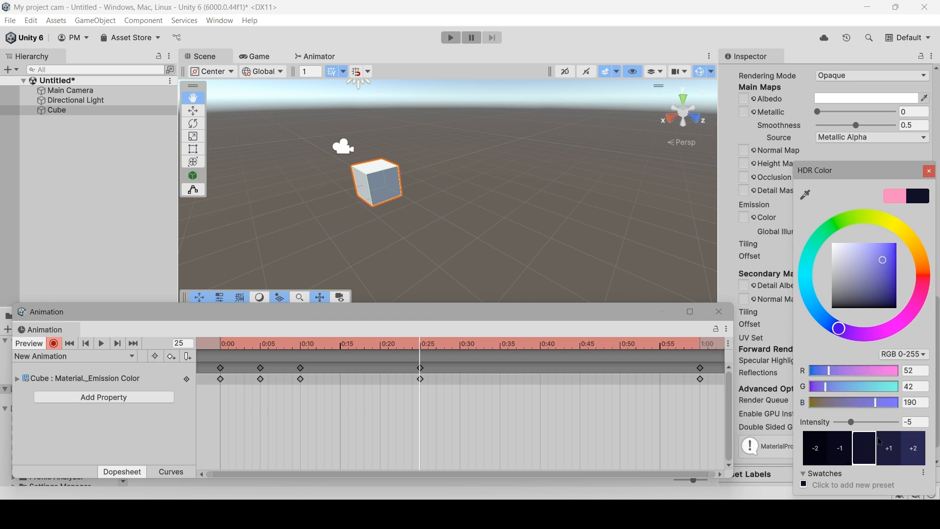
click(888, 254)
click(930, 171)
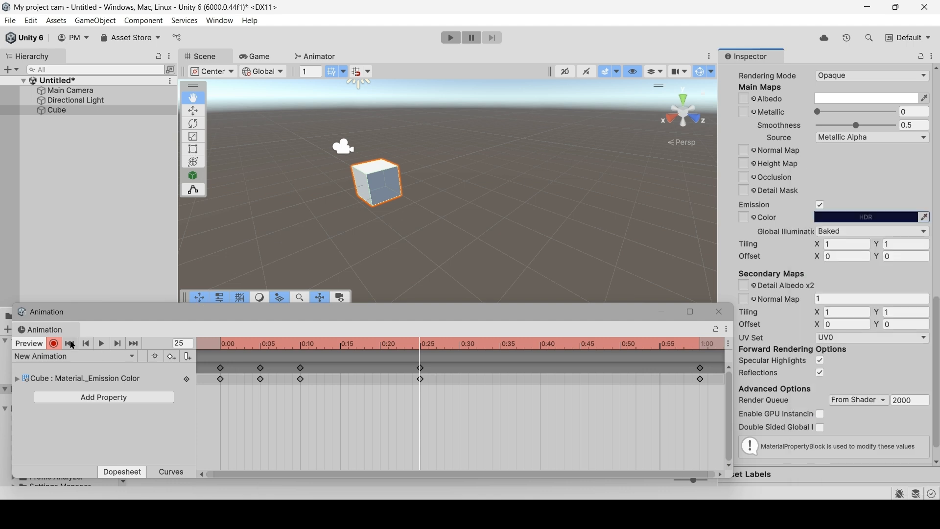
click(54, 344)
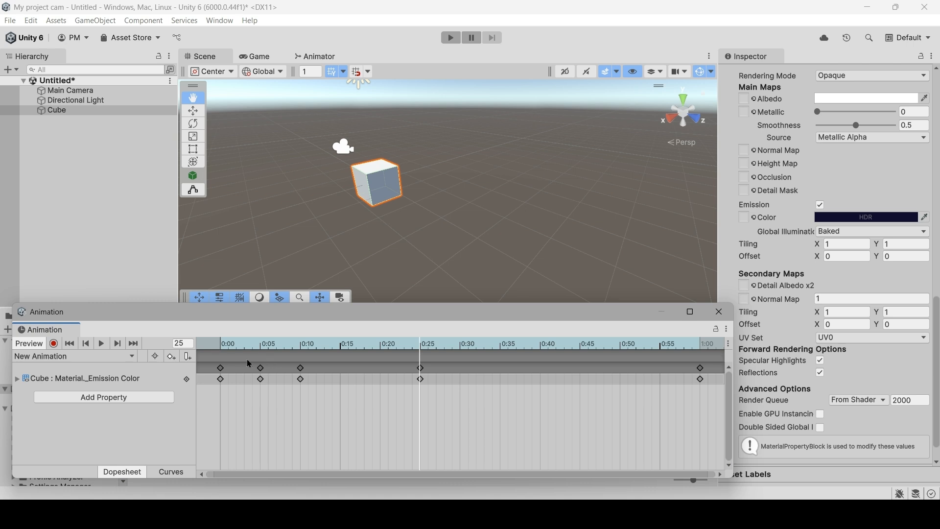
Play the animation clip from frame 0 to preview the cube's emission color changes.
click(225, 346)
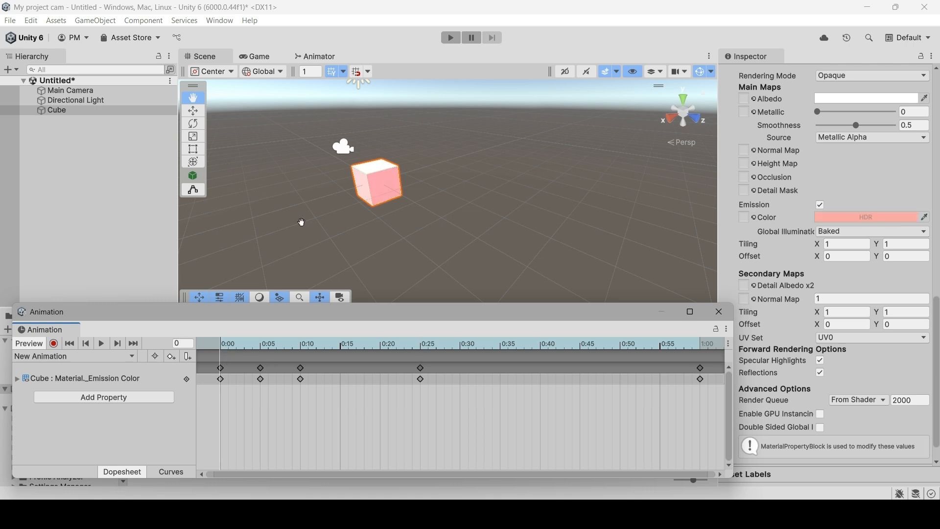
key(space)
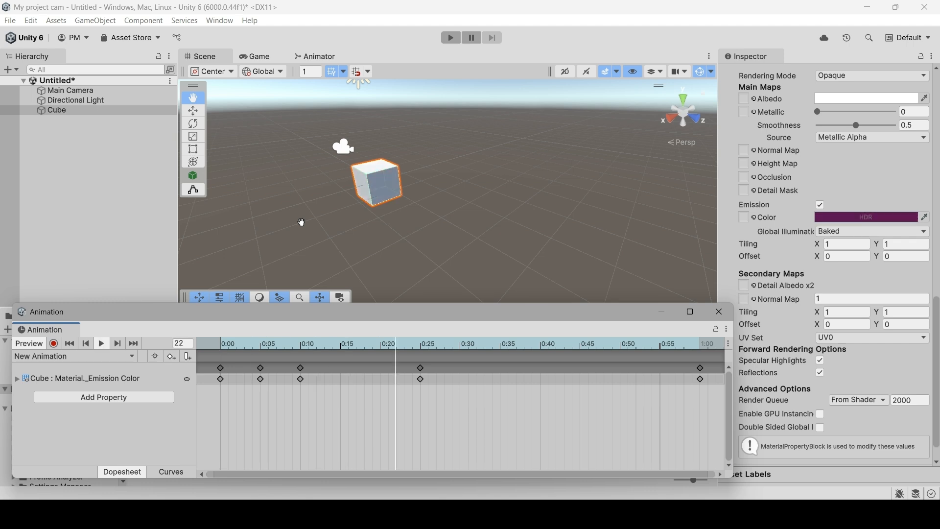